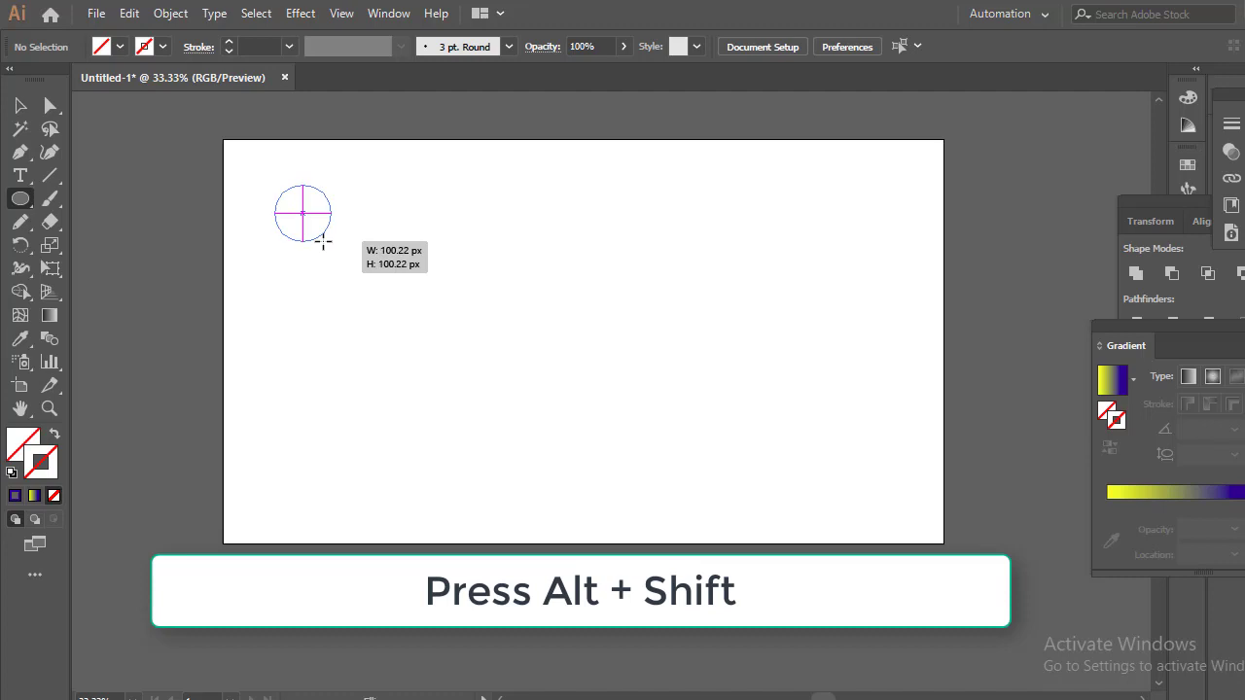
- Draw a circle about 83 px in diameter near the artboard's upper-left corner and fill it with solid red
{"action": "double_click", "coordinate": [32, 442]}
{"action": "left_click", "coordinate": [493, 270]}
{"action": "left_click", "coordinate": [694, 255]}
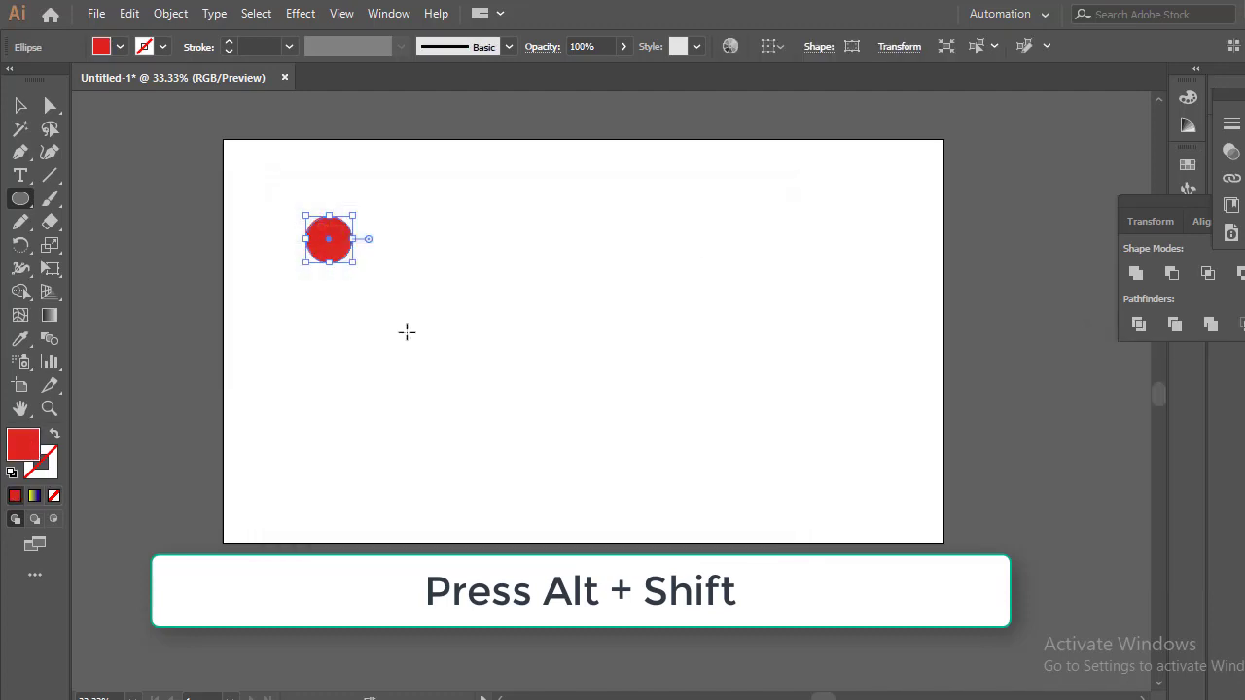
- Apply a linear gradient to the circle and move the gradient's end stop to the 100% location
{"action": "double_click", "coordinate": [47, 315]}
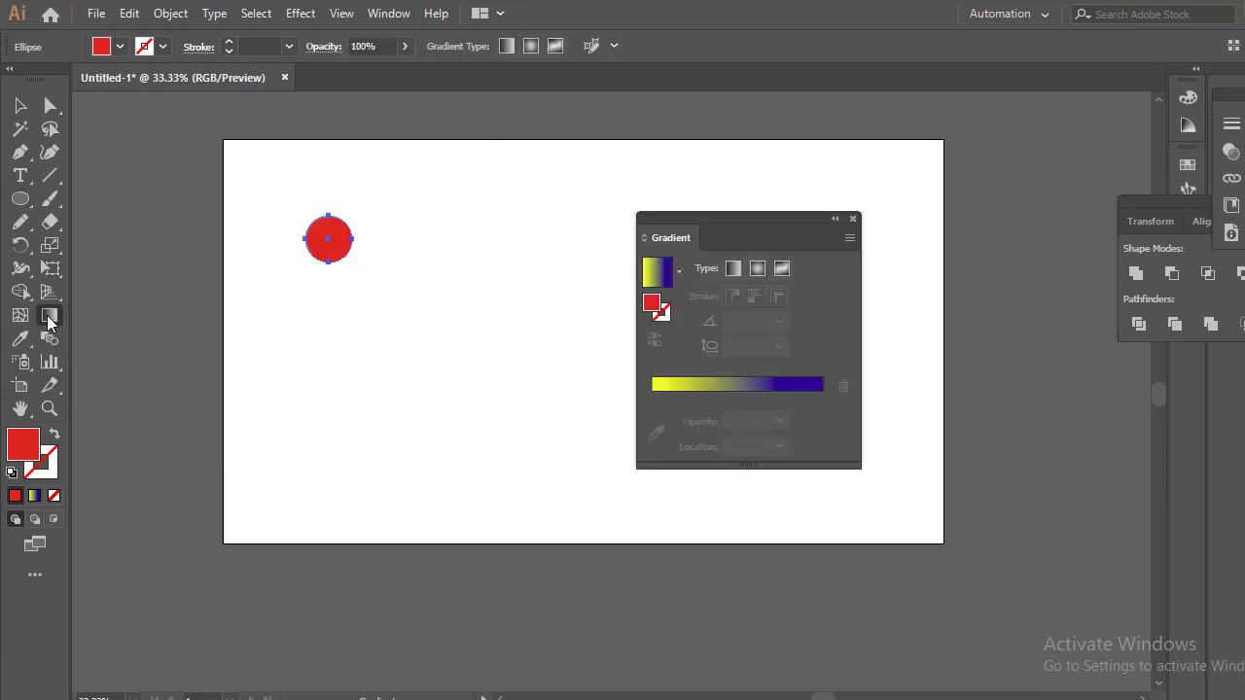
{"action": "left_click", "coordinate": [738, 388]}
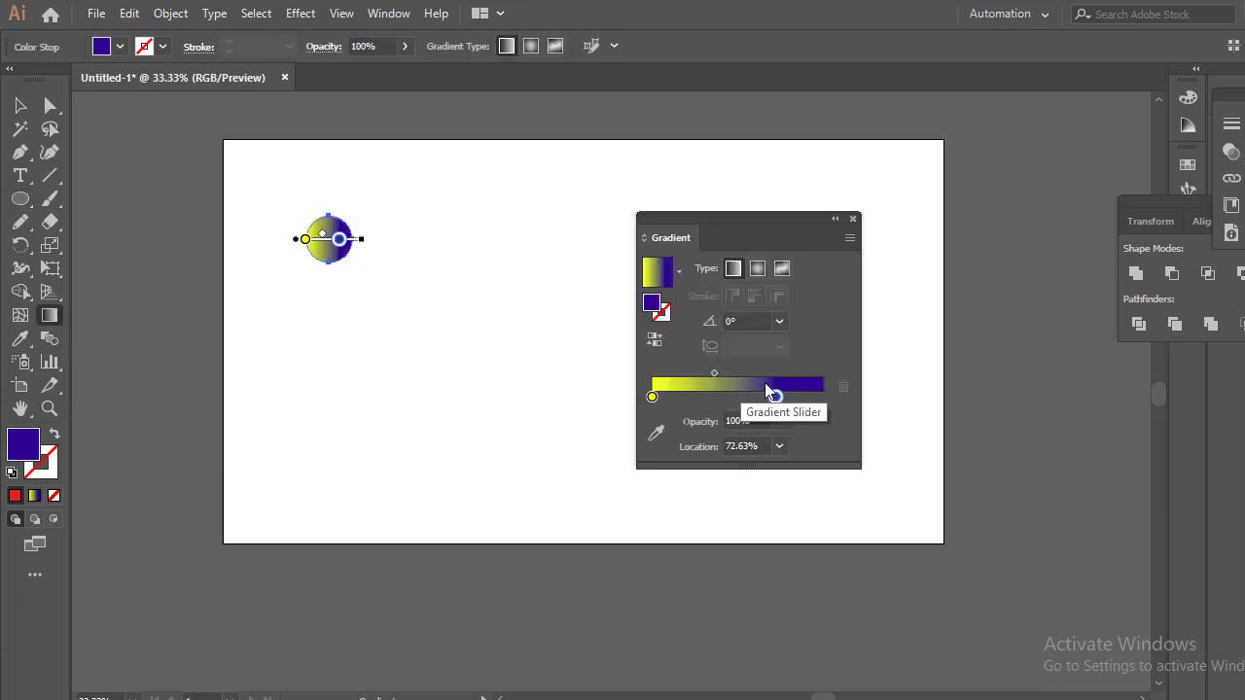
{"action": "left_click_drag", "start_coordinate": [784, 403], "coordinate": [831, 407]}
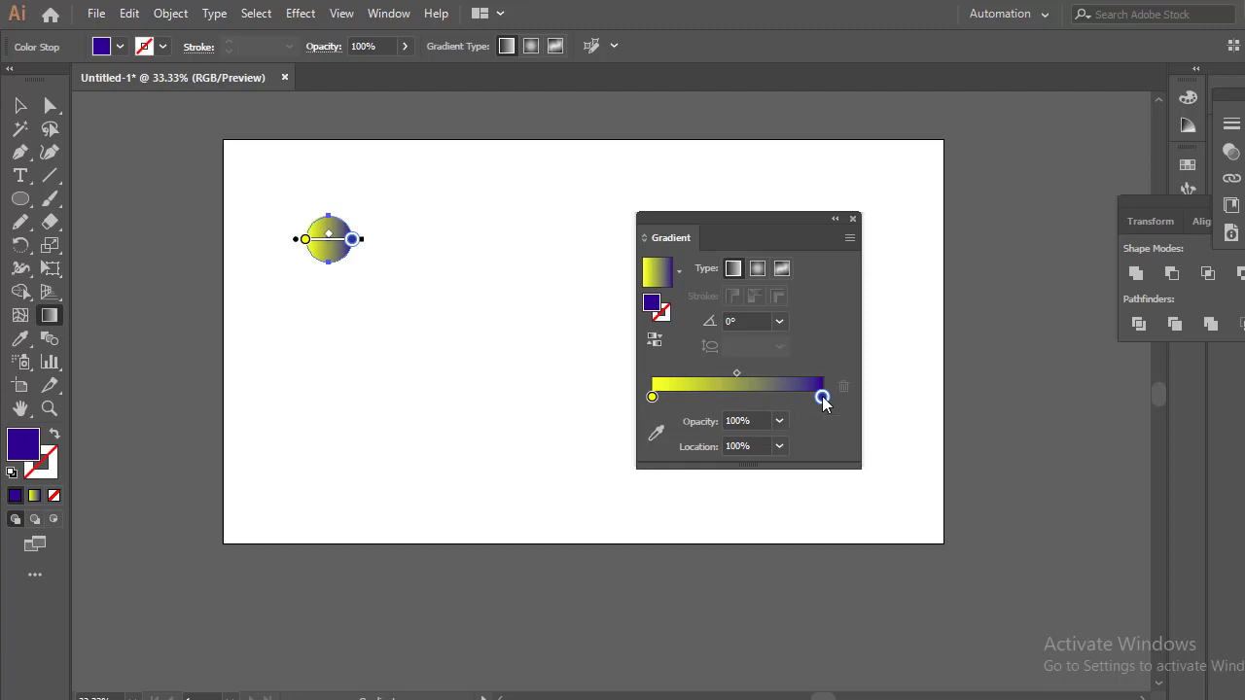
- Color the gradient's end stop dark magenta and its start stop bright pink
{"action": "double_click", "coordinate": [822, 397]}
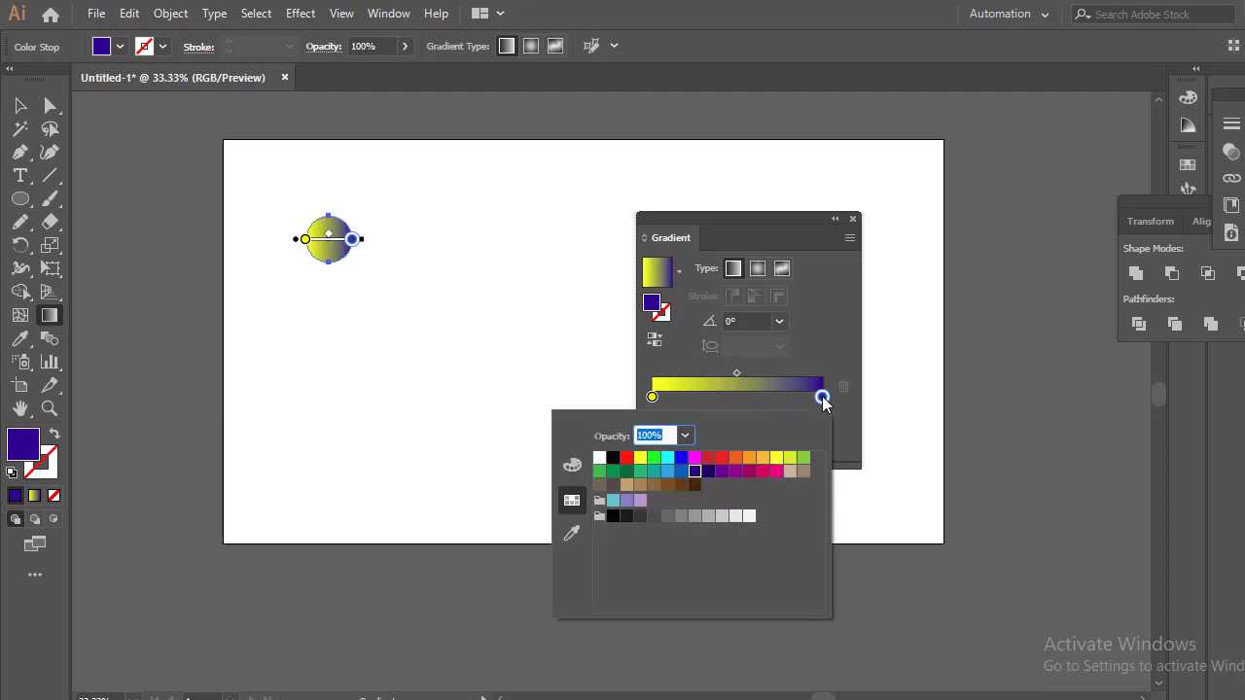
{"action": "left_click", "coordinate": [774, 473]}
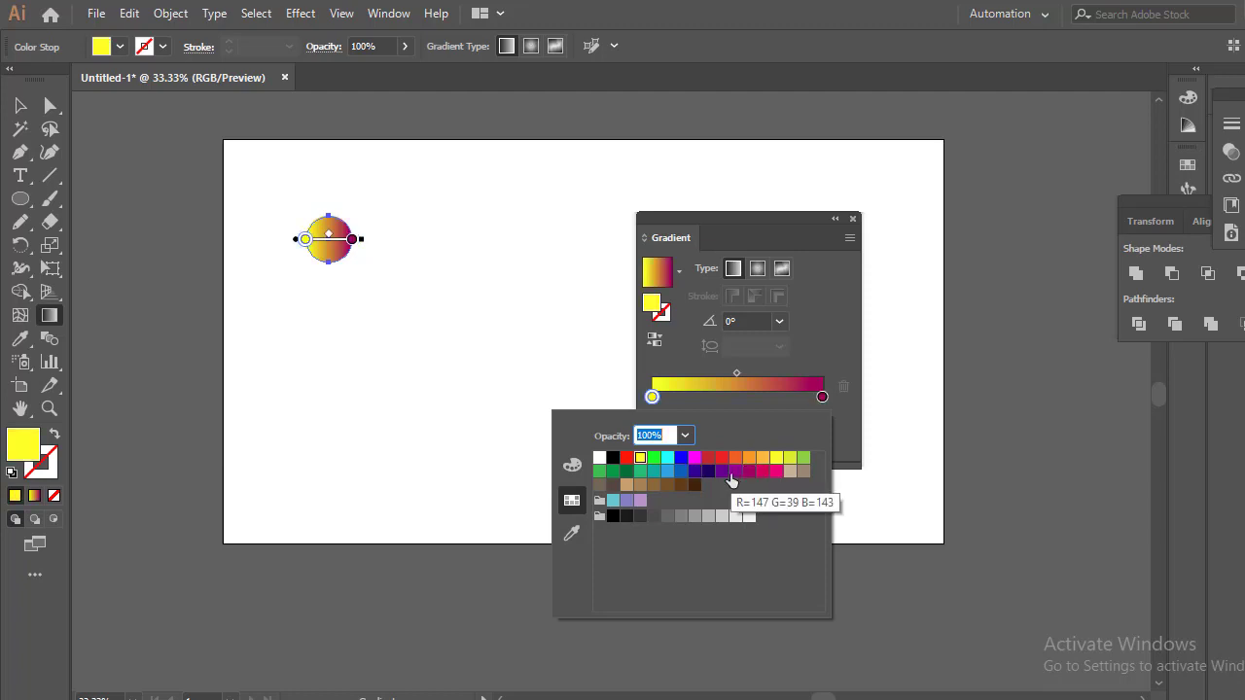
{"action": "left_click", "coordinate": [776, 473]}
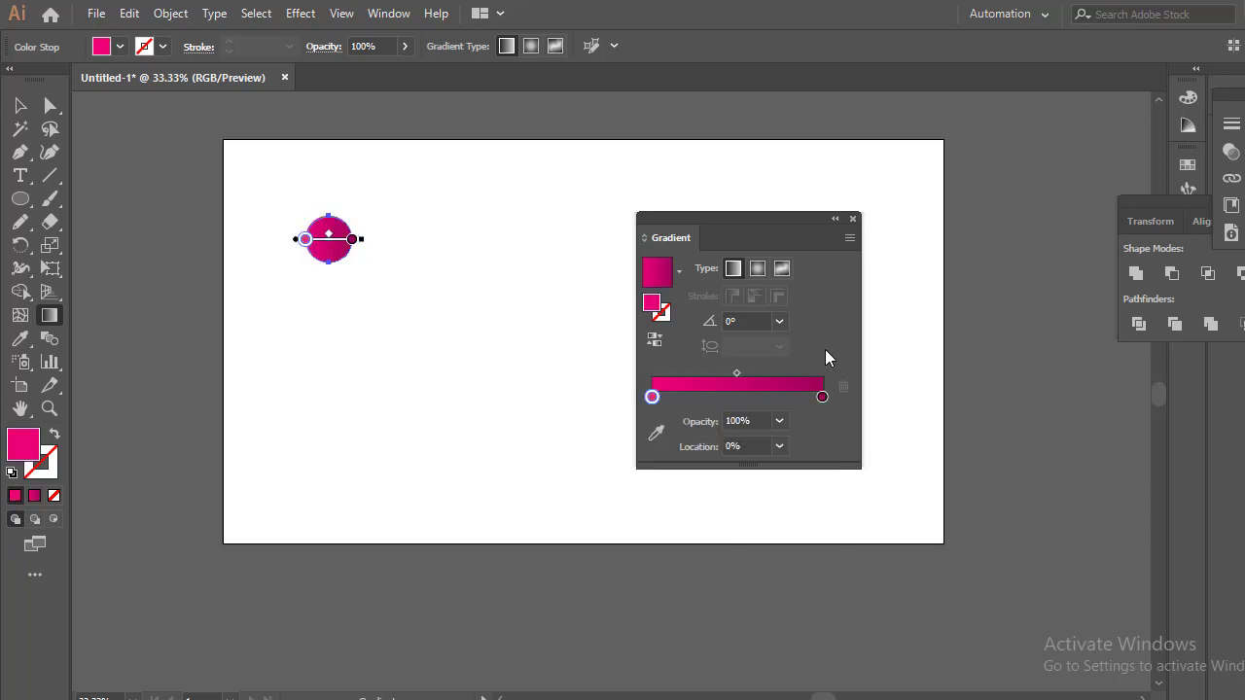
{"action": "left_click", "coordinate": [853, 219]}
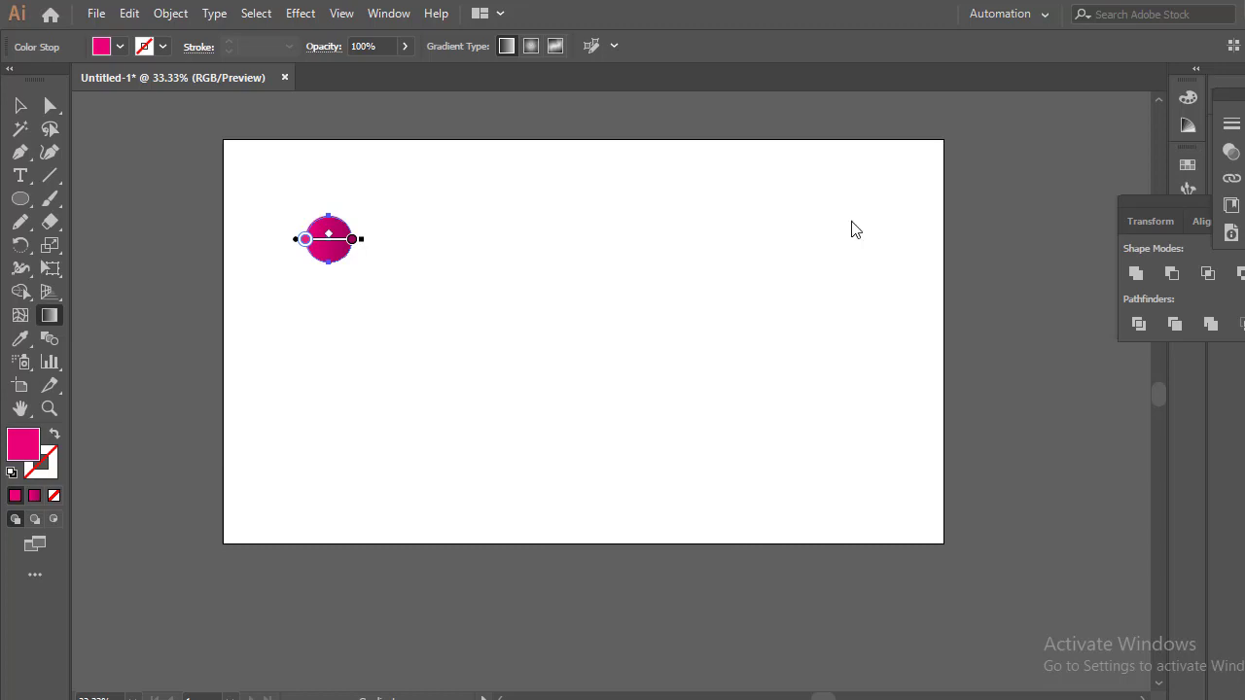
- Place a copy of the gradient circle level with the original on its right, centered at about X 379 px
{"action": "left_click", "coordinate": [23, 105]}
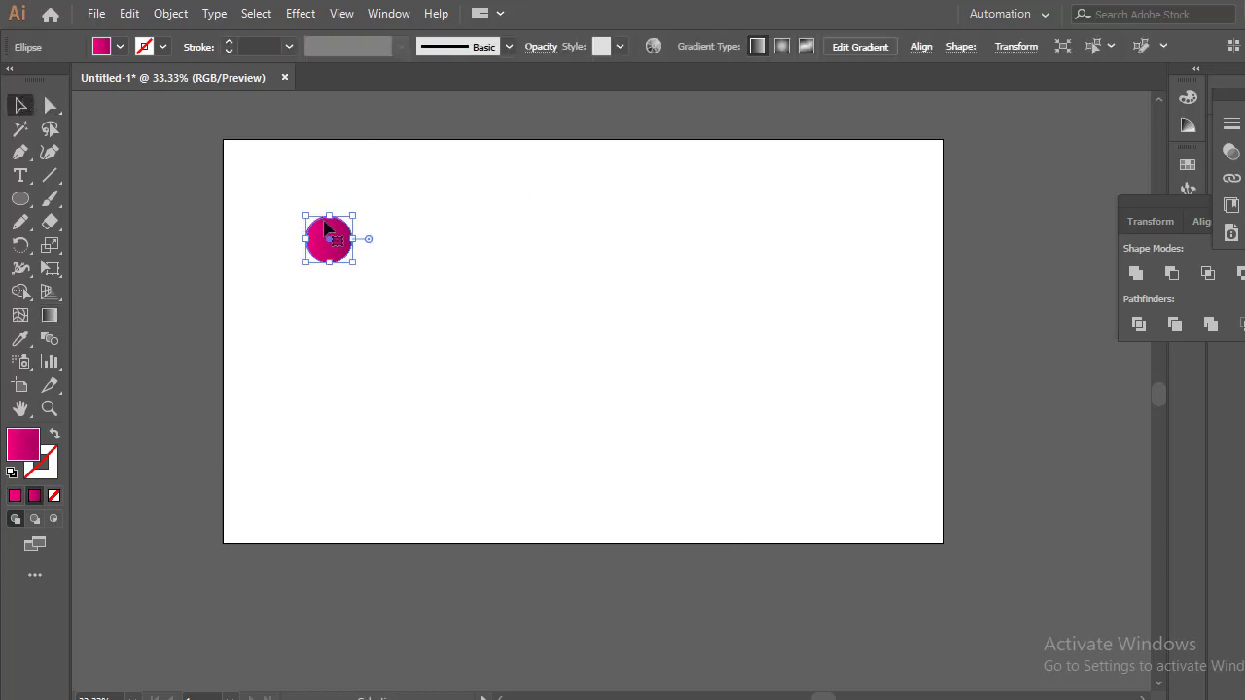
{"action": "left_click_drag", "start_coordinate": [327, 231], "coordinate": [438, 245]}
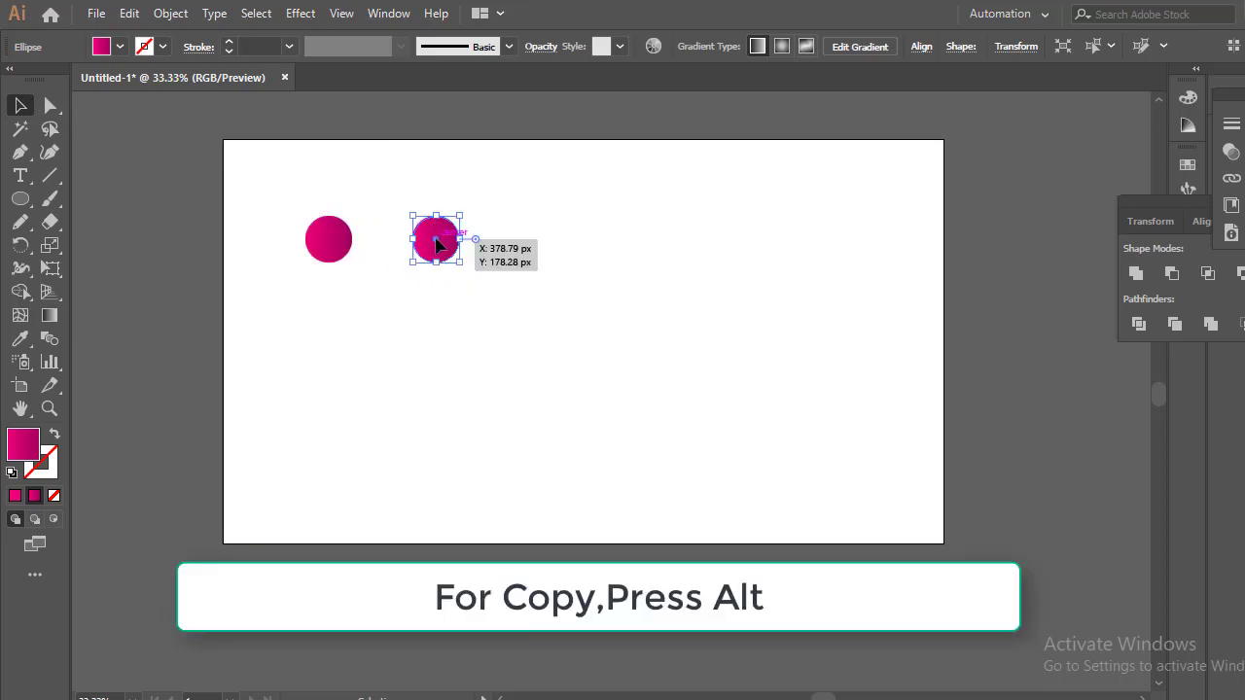
{"action": "left_click", "coordinate": [471, 341]}
- Blend the two circles into a smooth pill shape and place it, along with a duplicate, below the artboard
{"action": "left_click_drag", "start_coordinate": [275, 230], "coordinate": [464, 264]}
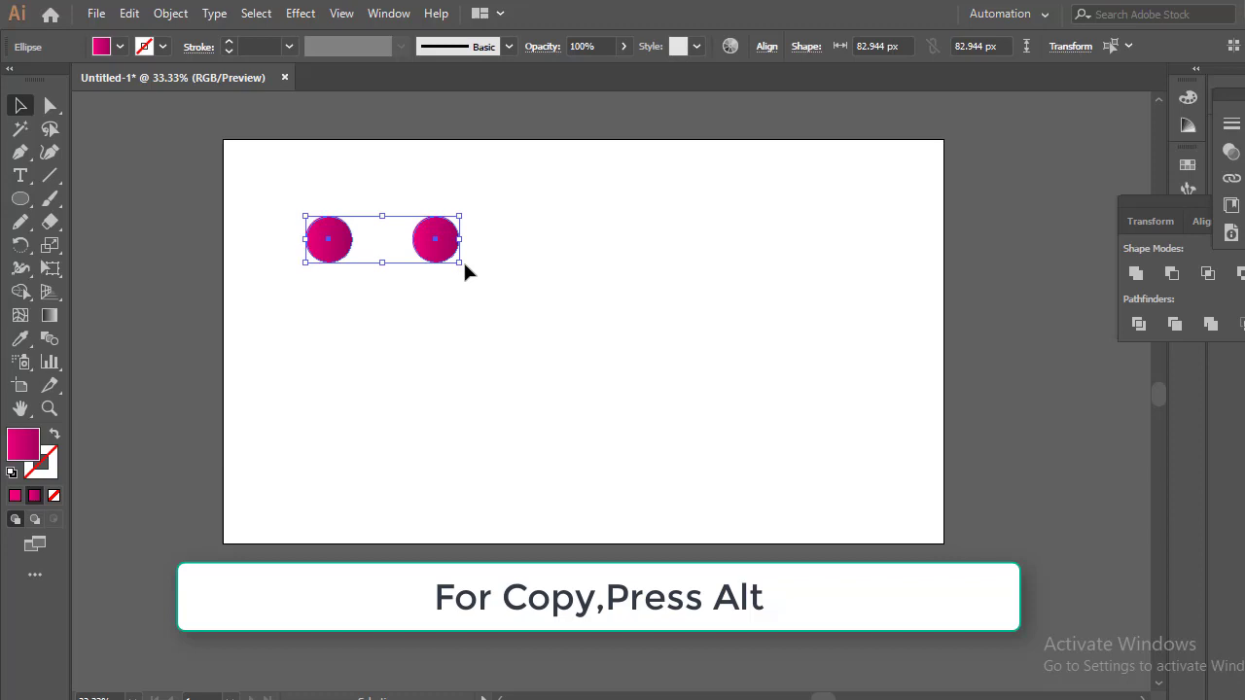
{"action": "left_click", "coordinate": [49, 340]}
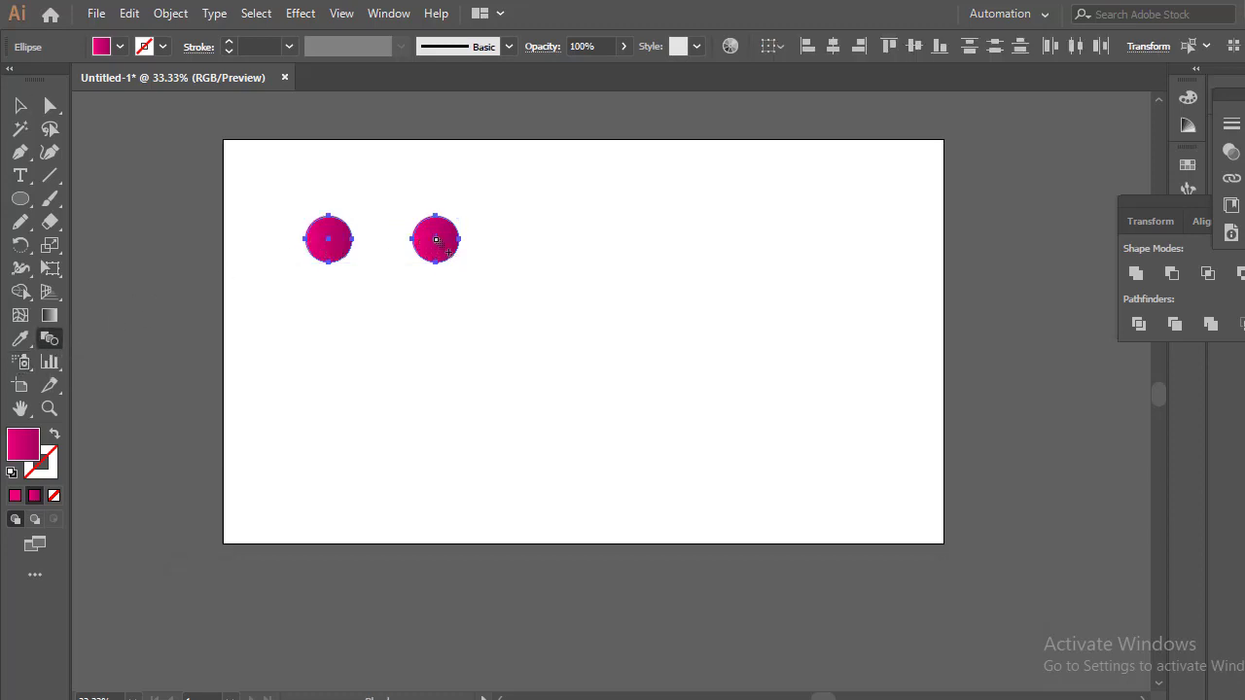
{"action": "left_click", "coordinate": [437, 240]}
{"action": "left_click", "coordinate": [19, 105]}
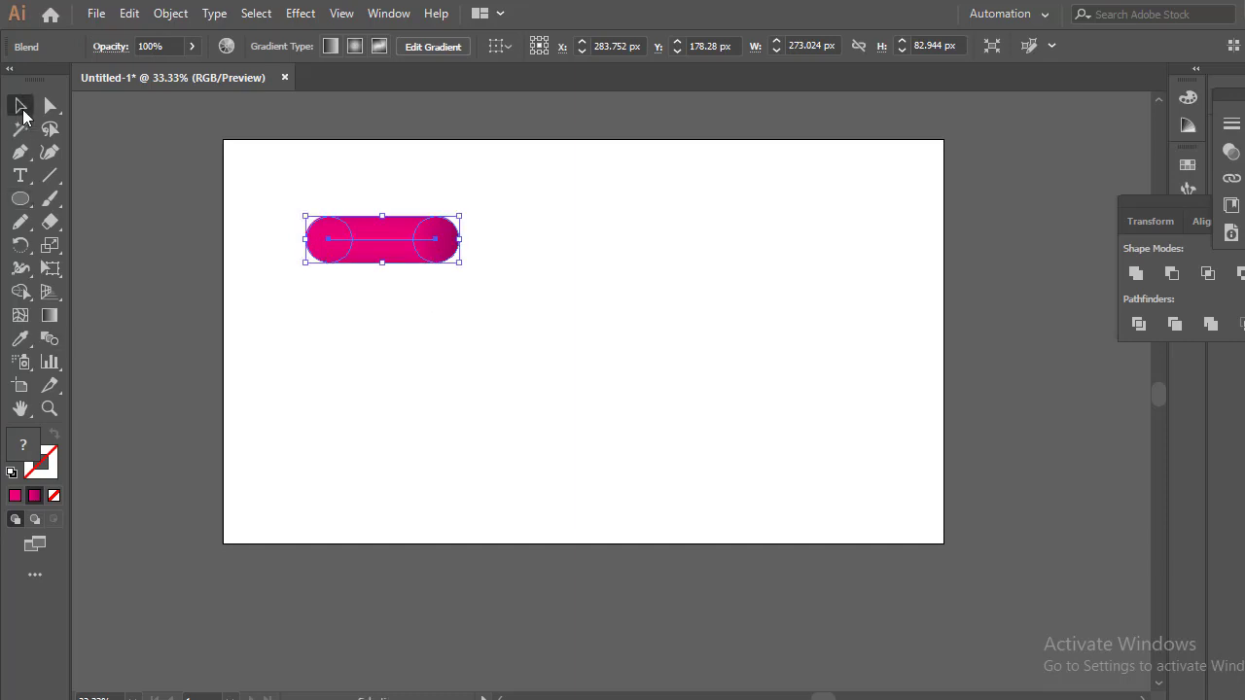
{"action": "left_click", "coordinate": [393, 366]}
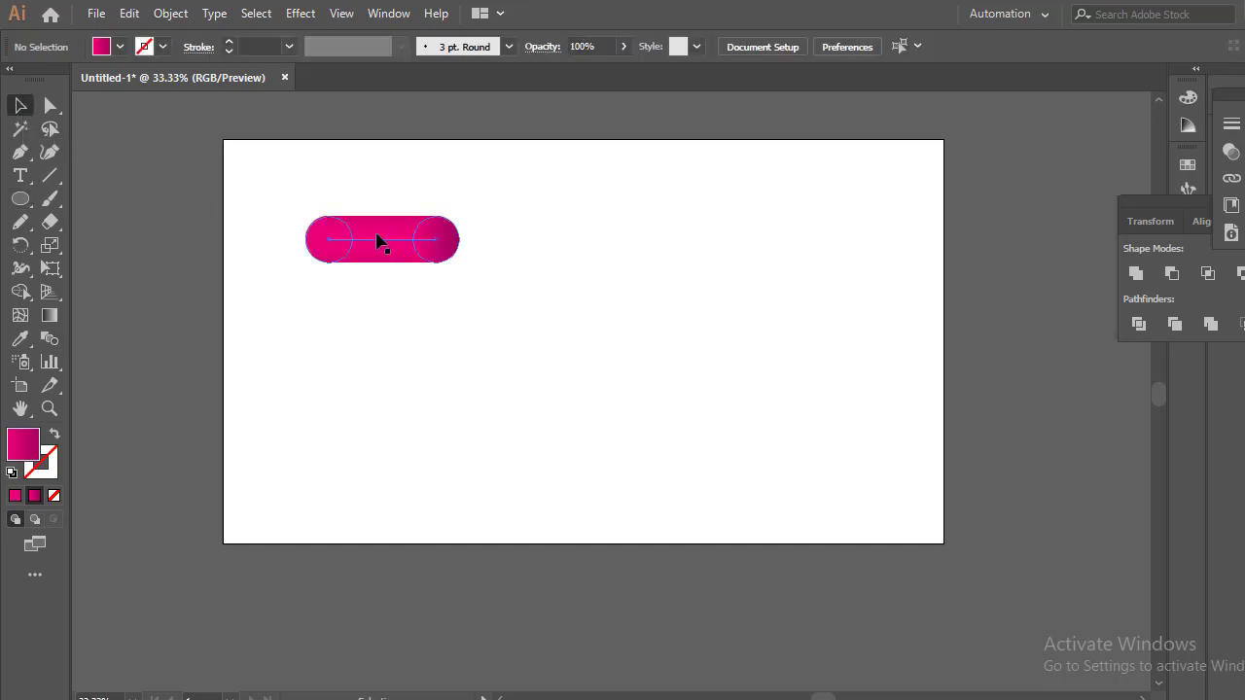
{"action": "left_click_drag", "start_coordinate": [378, 240], "coordinate": [565, 588]}
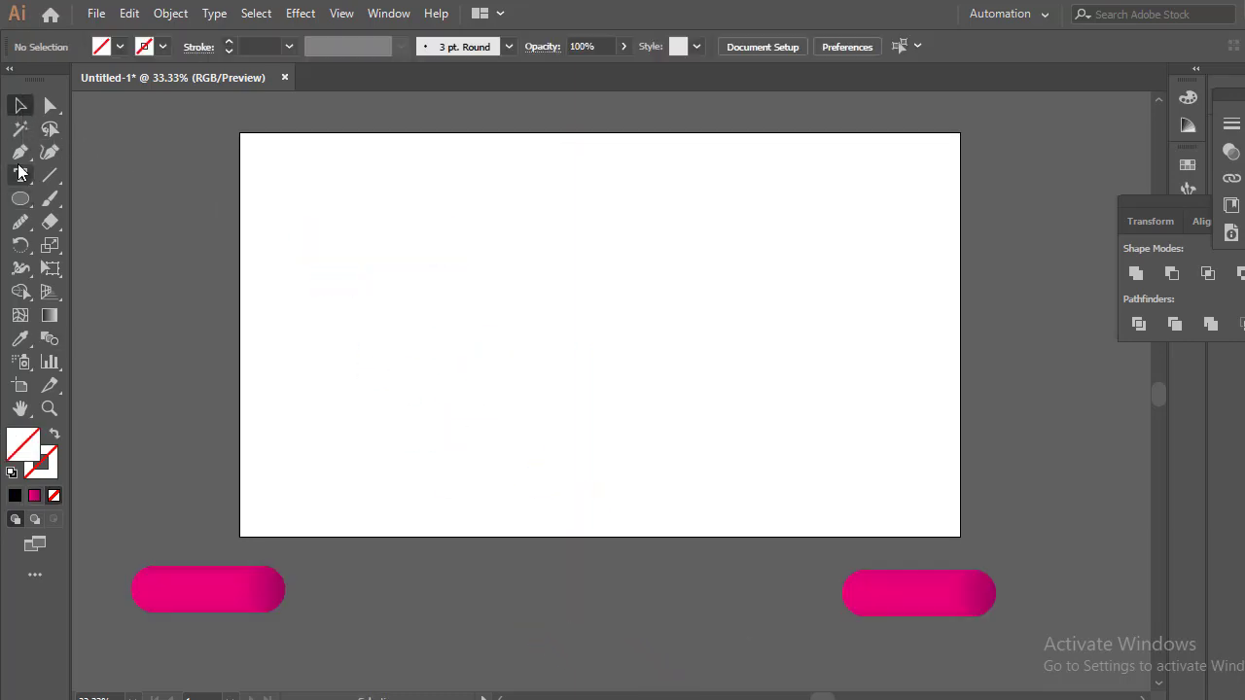
- Add the point text "Crazy" in the upper middle of the artboard, replacing the placeholder text
{"action": "left_click", "coordinate": [19, 175]}
{"action": "left_click", "coordinate": [449, 275]}
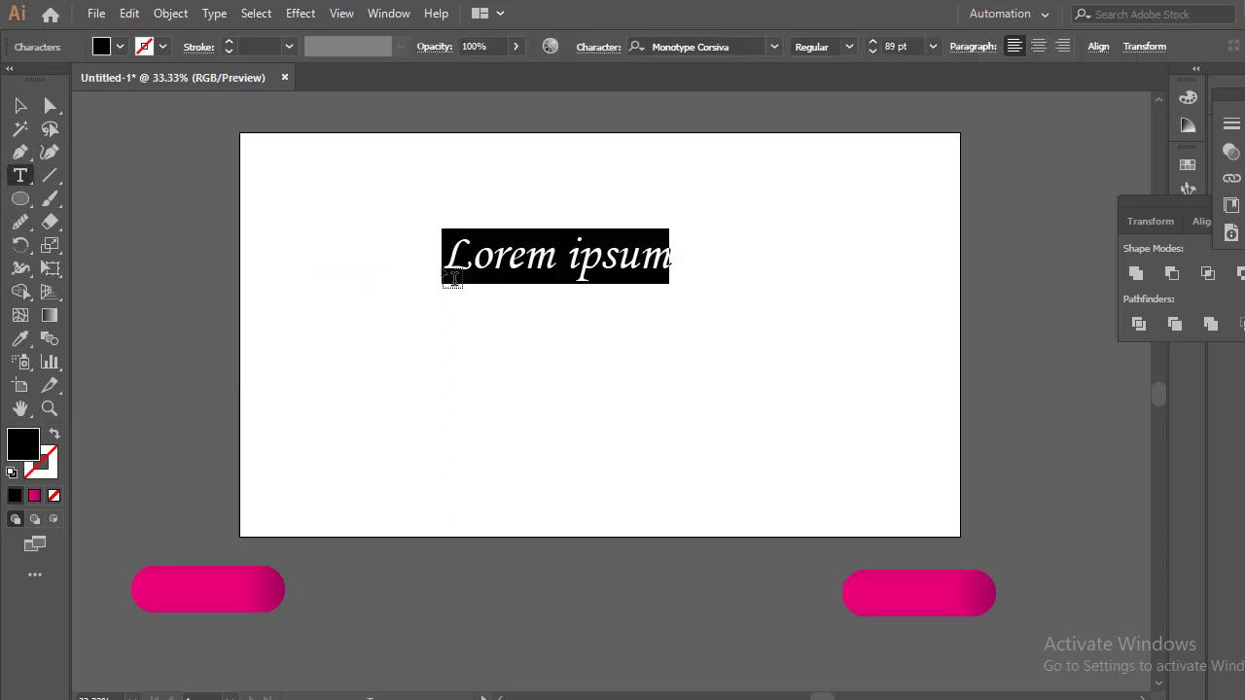
{"action": "key", "text": "BackSpace"}
{"action": "type", "text": "Crazy"}
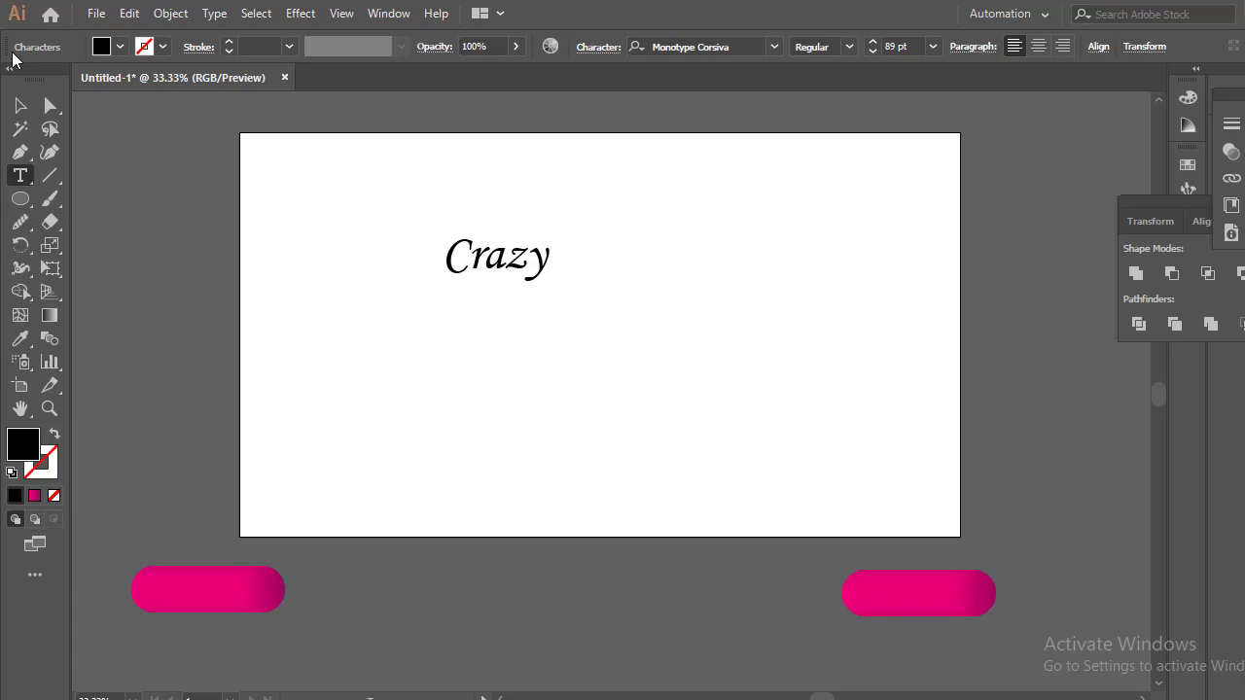
{"action": "left_click", "coordinate": [20, 105]}
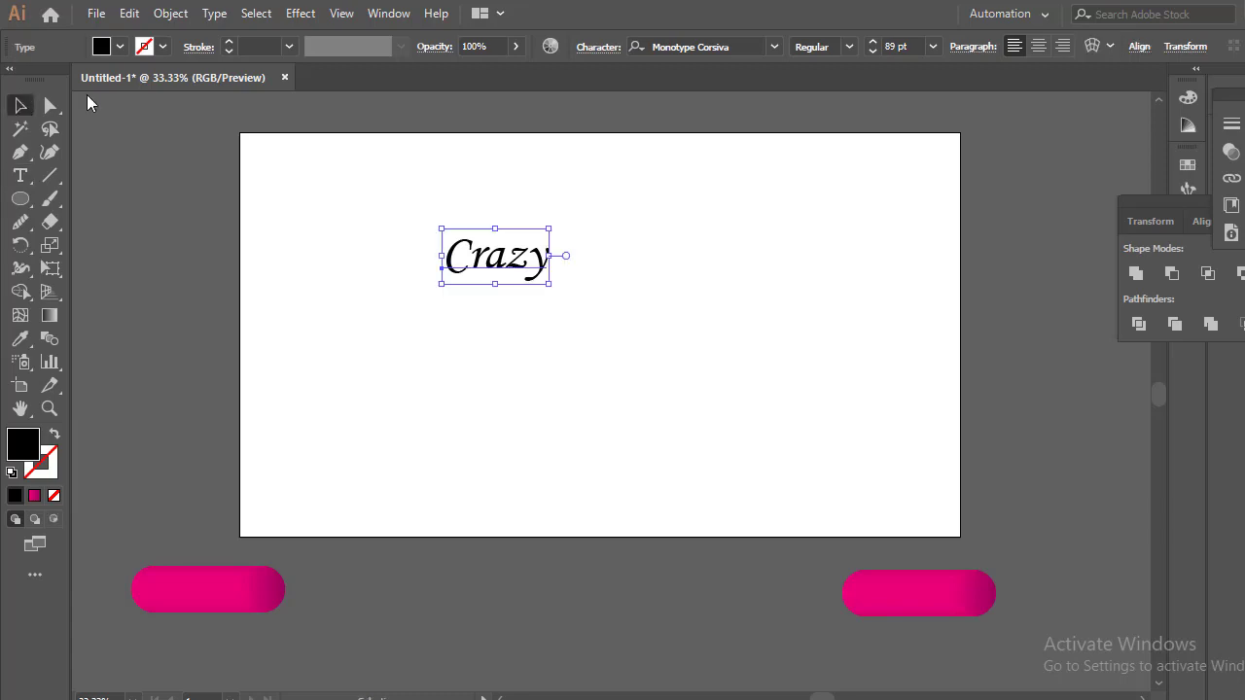
- Set the "Crazy" text in Freestyle Script, enlarge it to about 516 pt, and move it to the artboard's middle
{"action": "left_click", "coordinate": [777, 47]}
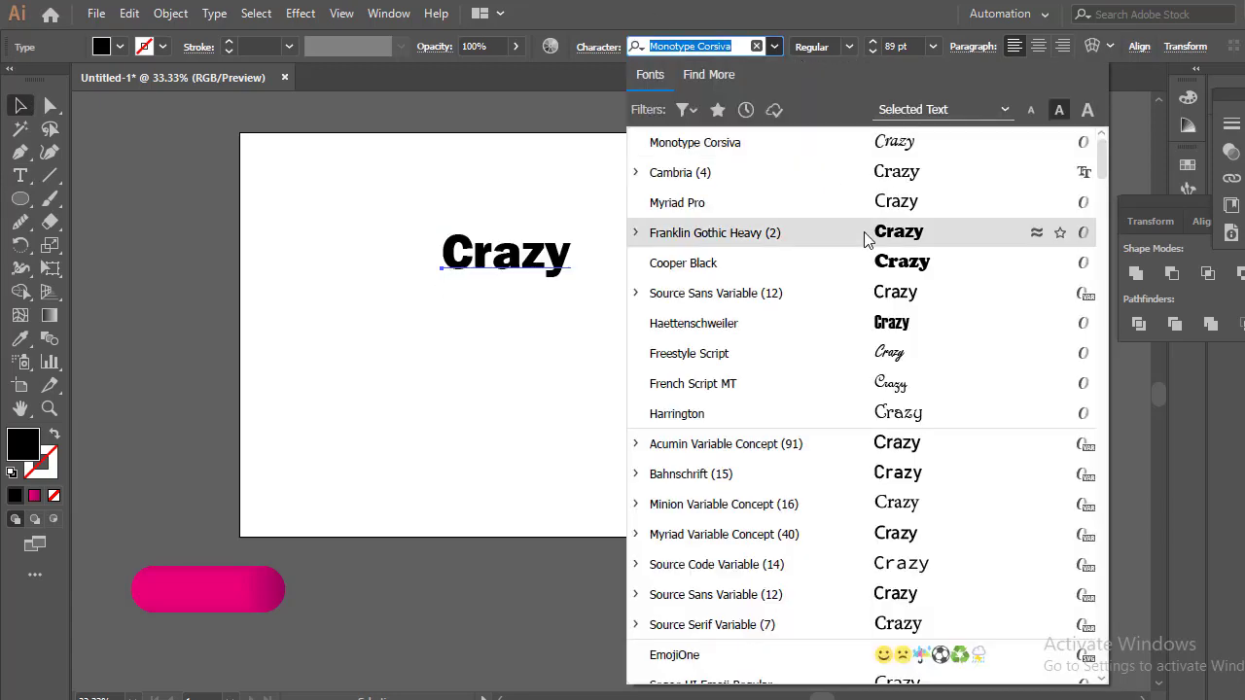
{"action": "left_click", "coordinate": [876, 353]}
{"action": "left_click_drag", "start_coordinate": [572, 284], "coordinate": [741, 415]}
{"action": "left_click_drag", "start_coordinate": [467, 306], "coordinate": [558, 346]}
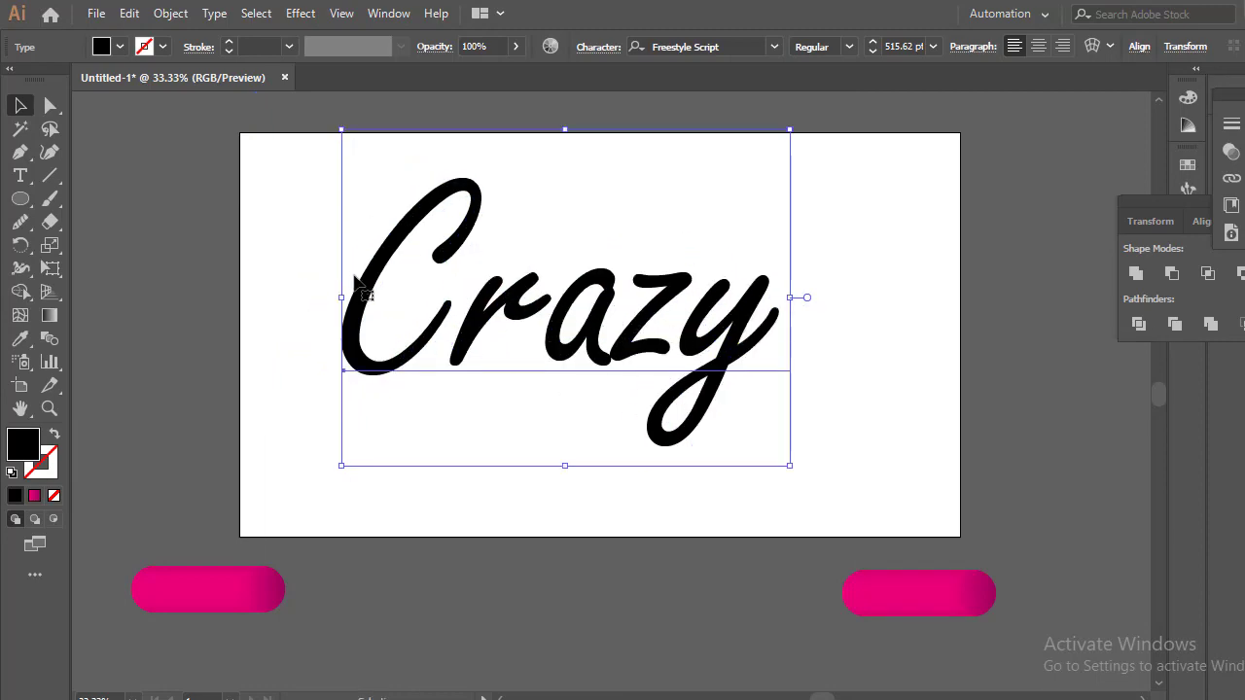
- Lock the "Crazy" text in place
{"action": "left_click", "coordinate": [172, 13]}
{"action": "mouse_move", "coordinate": [321, 142]}
{"action": "left_click", "coordinate": [533, 148]}
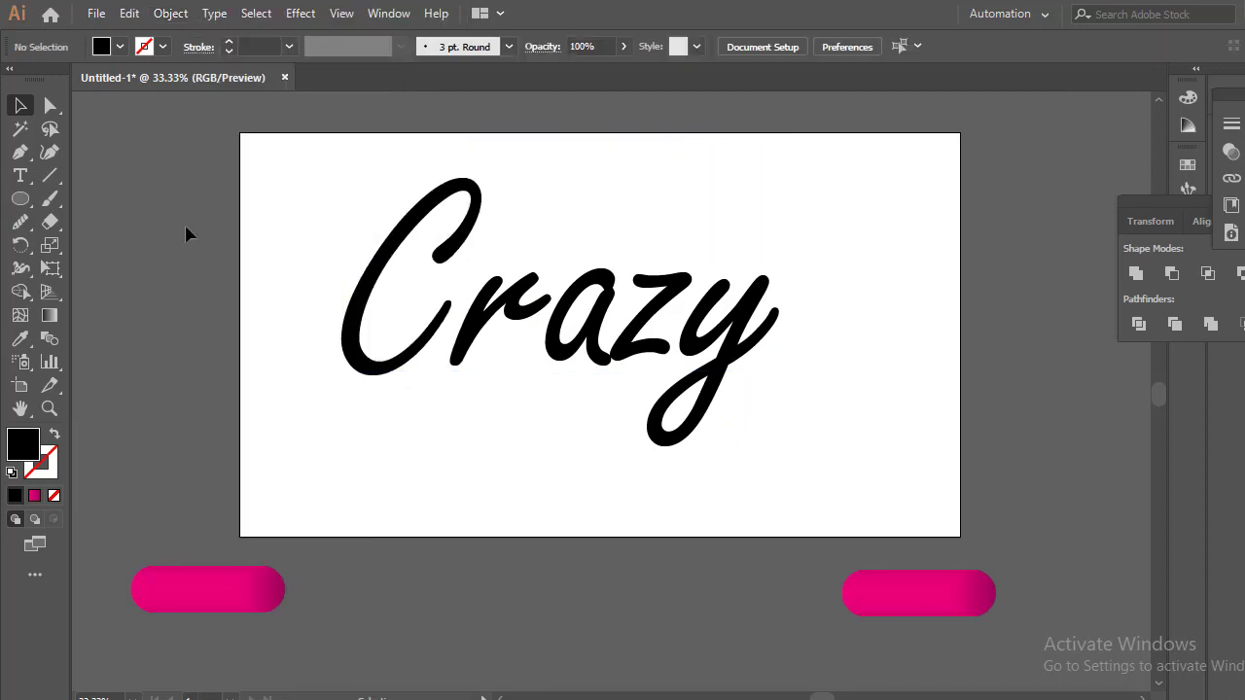
- Trace the centerline of the letter C with the Pen tool, from its upper inner end around to its lower tip
{"action": "key", "text": "ctrl+="}
{"action": "key", "text": "p"}
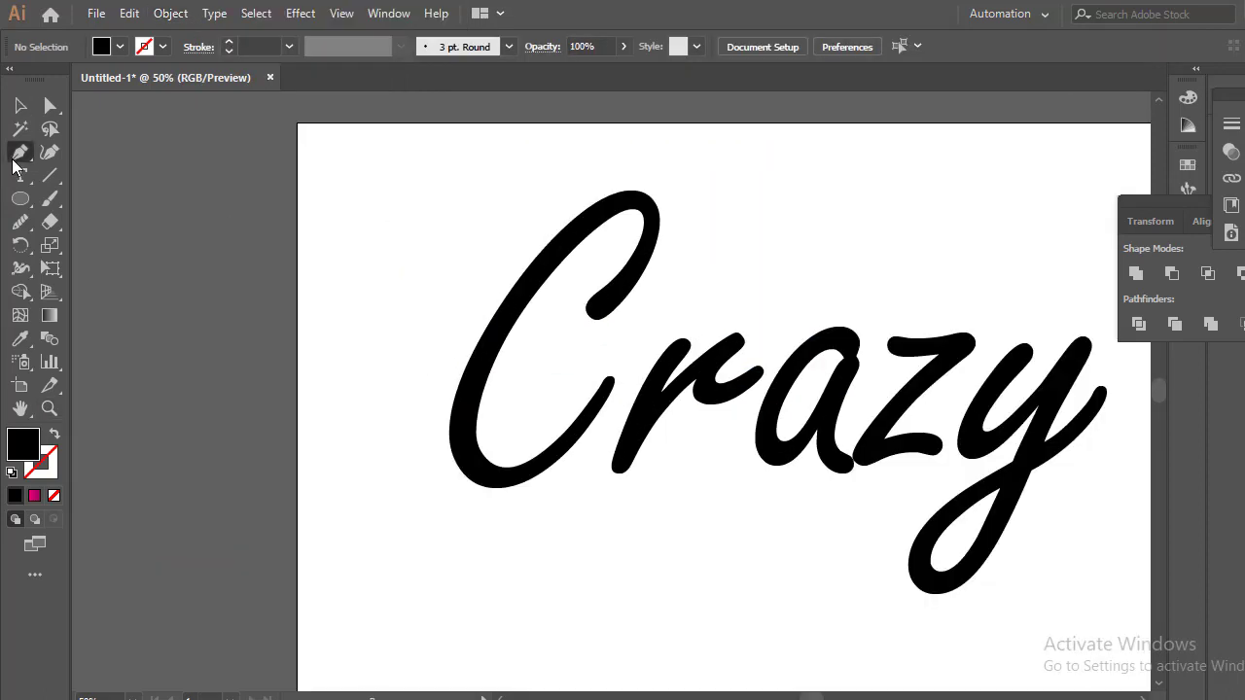
{"action": "left_click", "coordinate": [602, 310]}
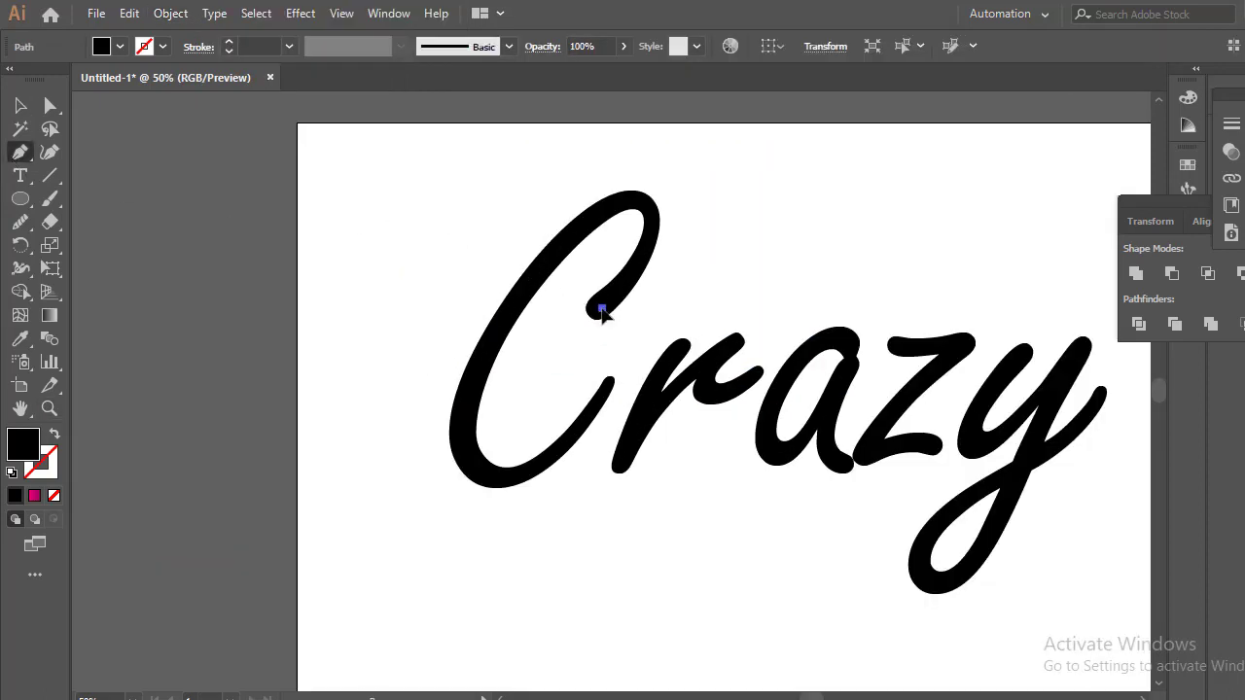
{"action": "left_click", "coordinate": [635, 202]}
{"action": "left_click_drag", "start_coordinate": [637, 206], "coordinate": [585, 181]}
{"action": "left_click", "coordinate": [634, 202]}
{"action": "scroll", "coordinate": [512, 248], "scroll_direction": "down", "scroll_amount": 2}
{"action": "left_click_drag", "start_coordinate": [501, 245], "coordinate": [428, 399]}
{"action": "left_click", "coordinate": [500, 245]}
{"action": "left_click_drag", "start_coordinate": [500, 245], "coordinate": [571, 438]}
{"action": "left_click_drag", "start_coordinate": [495, 397], "coordinate": [610, 301]}
{"action": "left_click_drag", "start_coordinate": [609, 296], "coordinate": [663, 216]}
- Smooth the traced C path with the Smooth tool along its bottom, left side and upper curve
{"action": "left_click", "coordinate": [21, 105]}
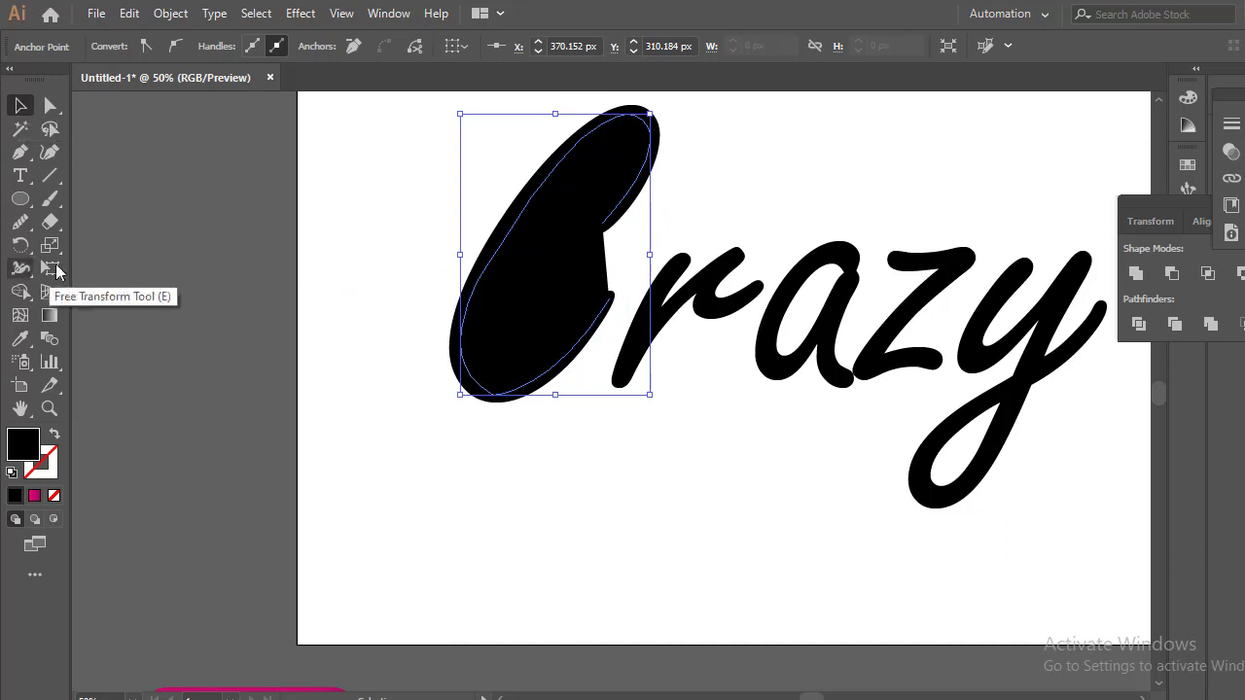
{"action": "left_click", "coordinate": [21, 224]}
{"action": "left_click_drag", "start_coordinate": [502, 393], "coordinate": [460, 381]}
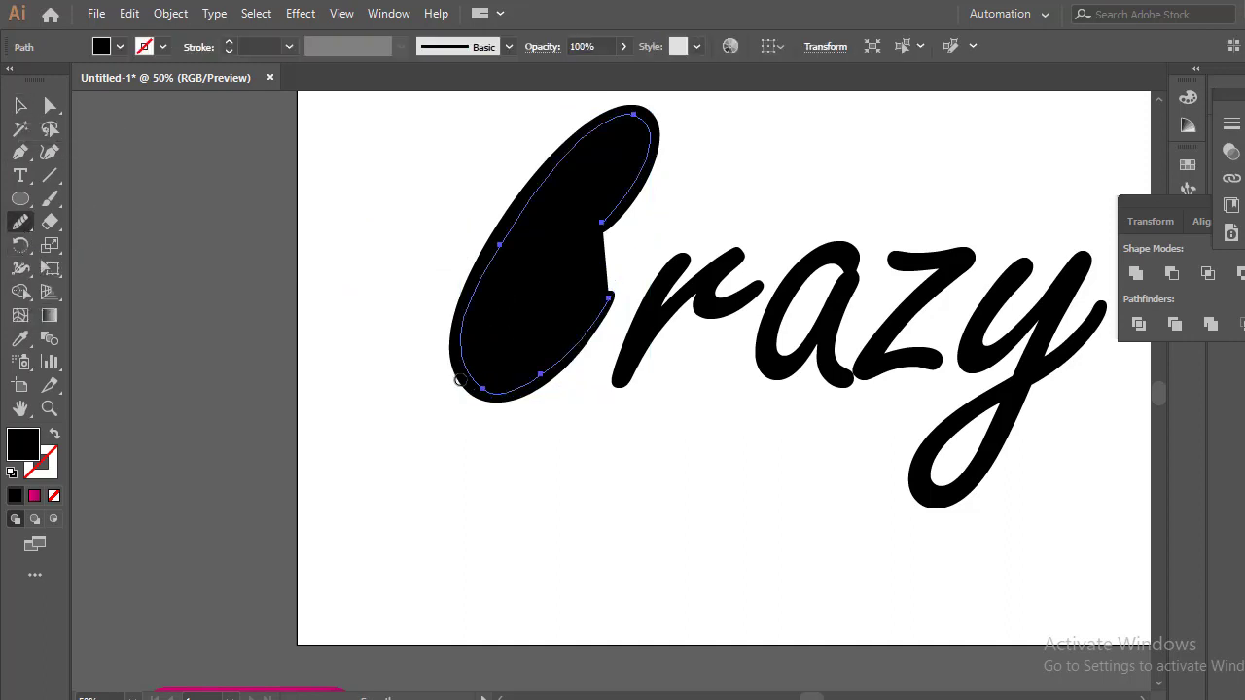
{"action": "left_click_drag", "start_coordinate": [500, 250], "coordinate": [629, 101]}
{"action": "left_click_drag", "start_coordinate": [562, 355], "coordinate": [491, 394]}
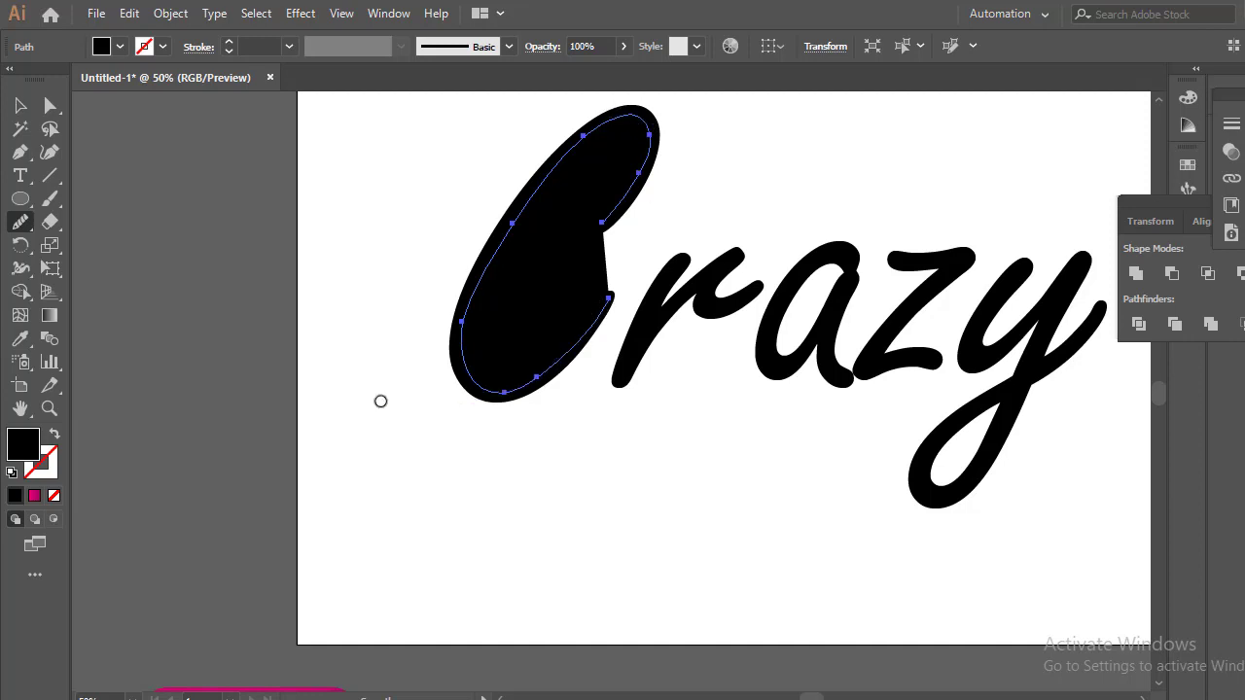
- Swap the C path's fill and stroke to leave a 1 pt black outline without fill, and smooth its left side further
{"action": "left_click", "coordinate": [58, 434]}
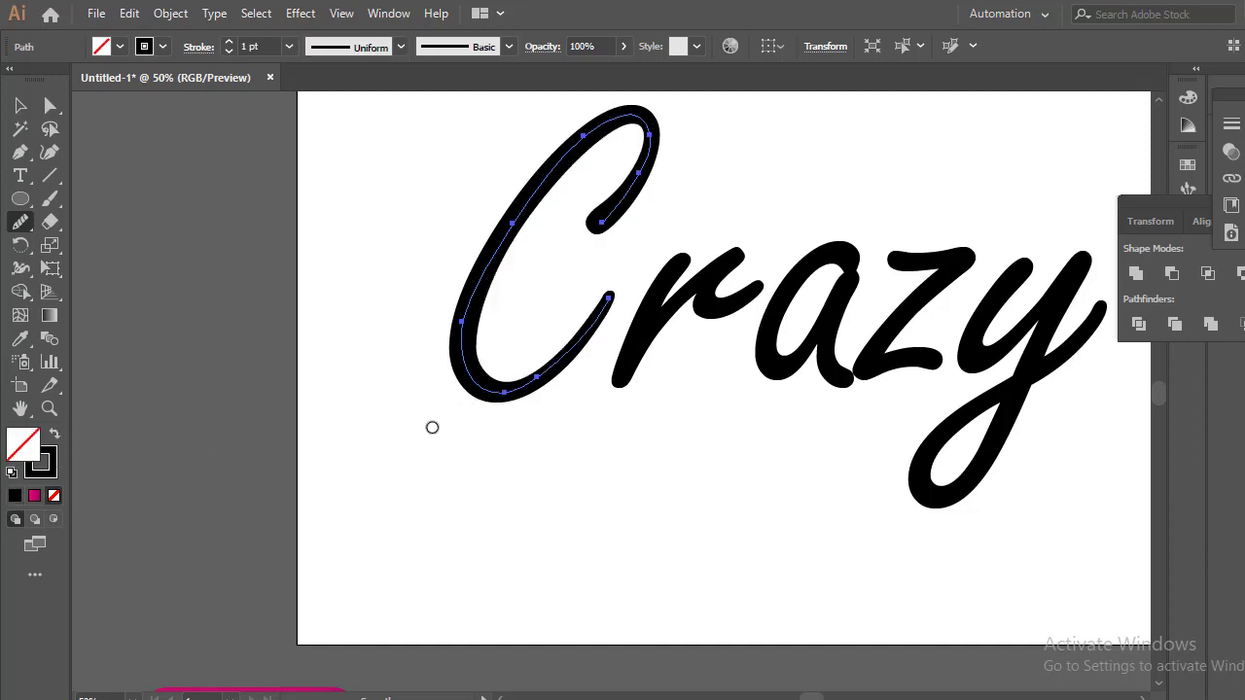
{"action": "left_click_drag", "start_coordinate": [467, 323], "coordinate": [538, 177]}
{"action": "left_click_drag", "start_coordinate": [462, 355], "coordinate": [485, 272]}
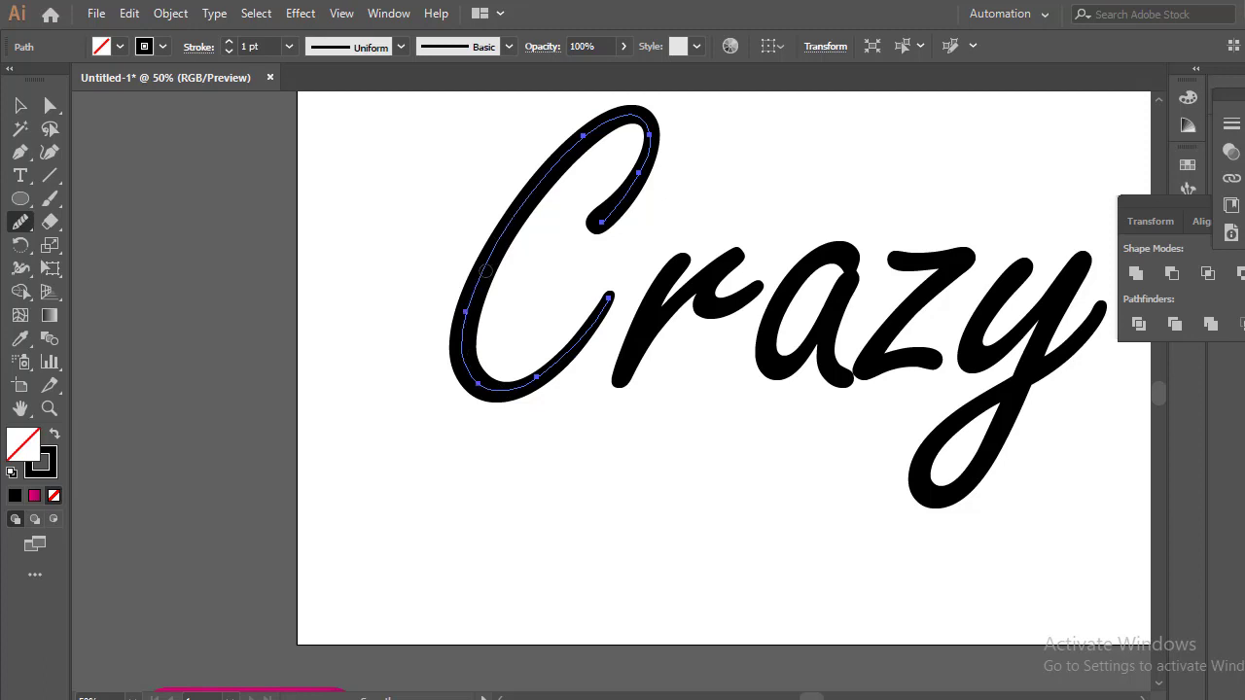
{"action": "key", "text": "v"}
{"action": "left_click", "coordinate": [771, 619]}
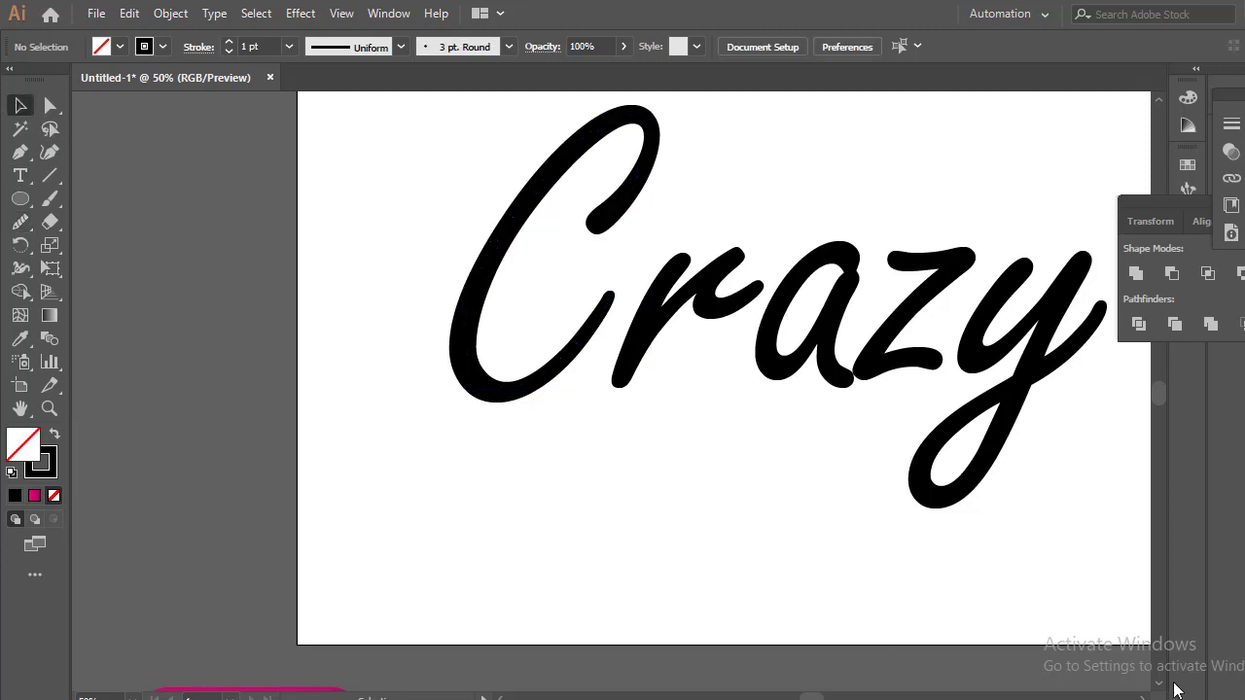
- Trace the r's short arm with the Pen tool, from its outer tip through the lower curve to a corner point at its upper peak
{"action": "scroll", "coordinate": [643, 370], "scroll_direction": "right", "scroll_amount": 7}
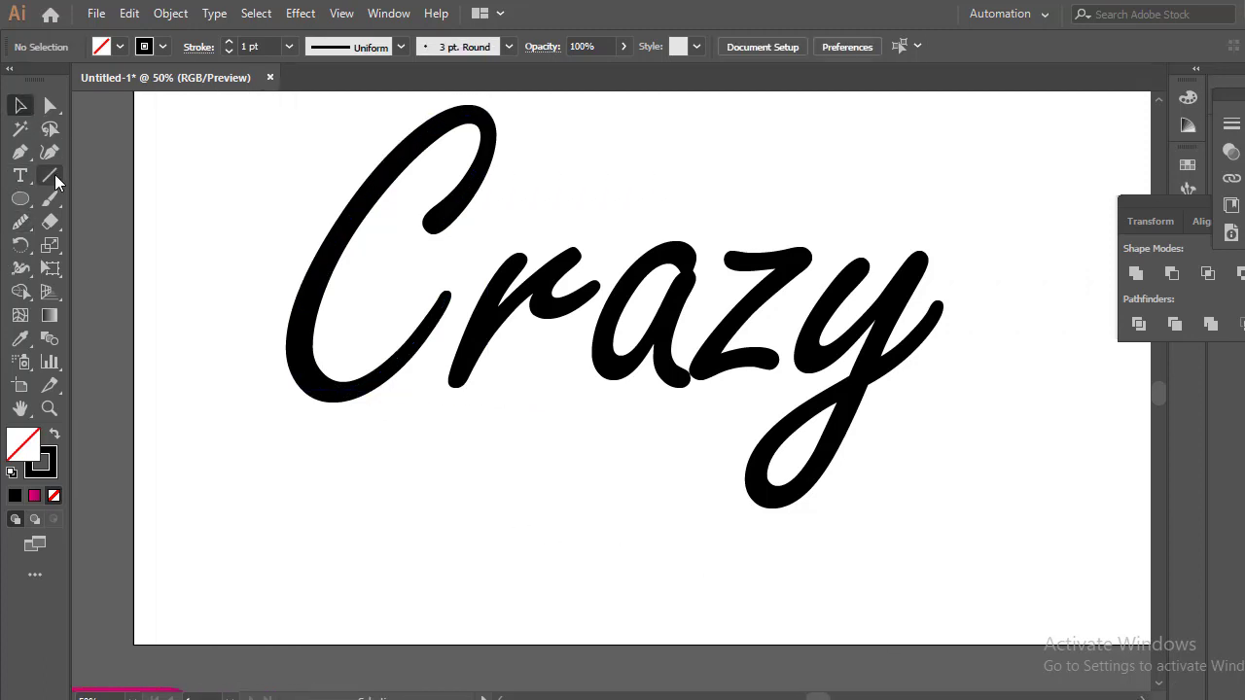
{"action": "left_click", "coordinate": [20, 152]}
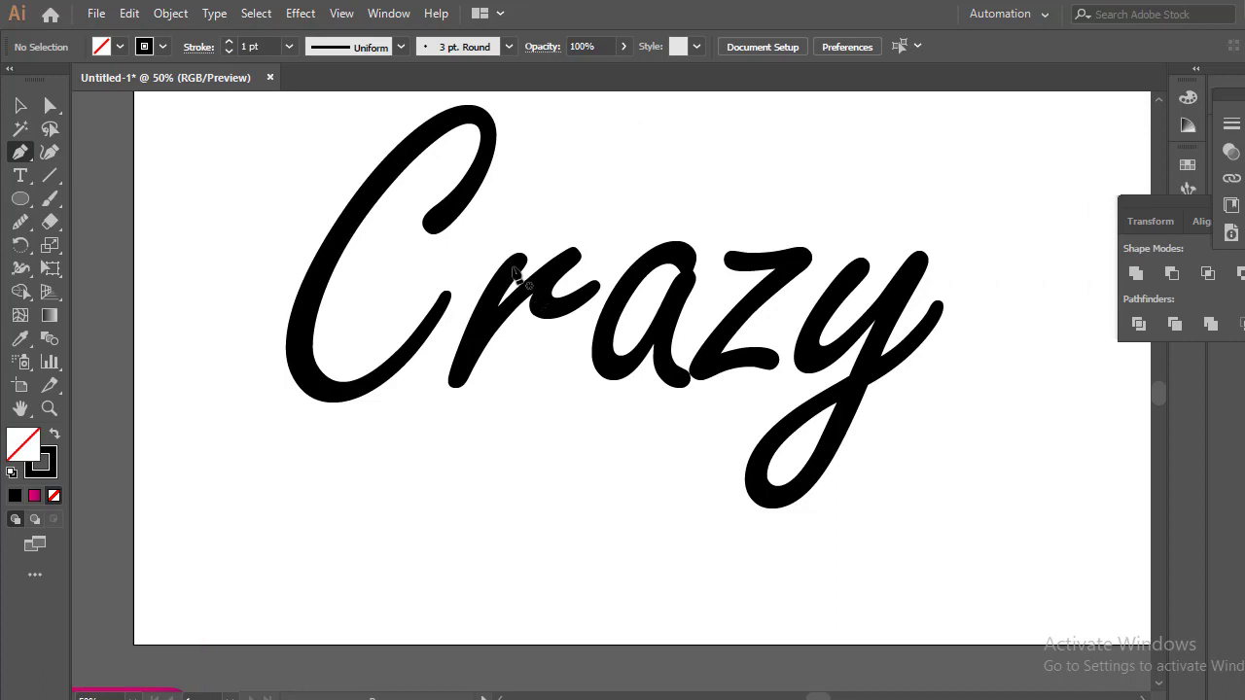
{"action": "left_click", "coordinate": [594, 289]}
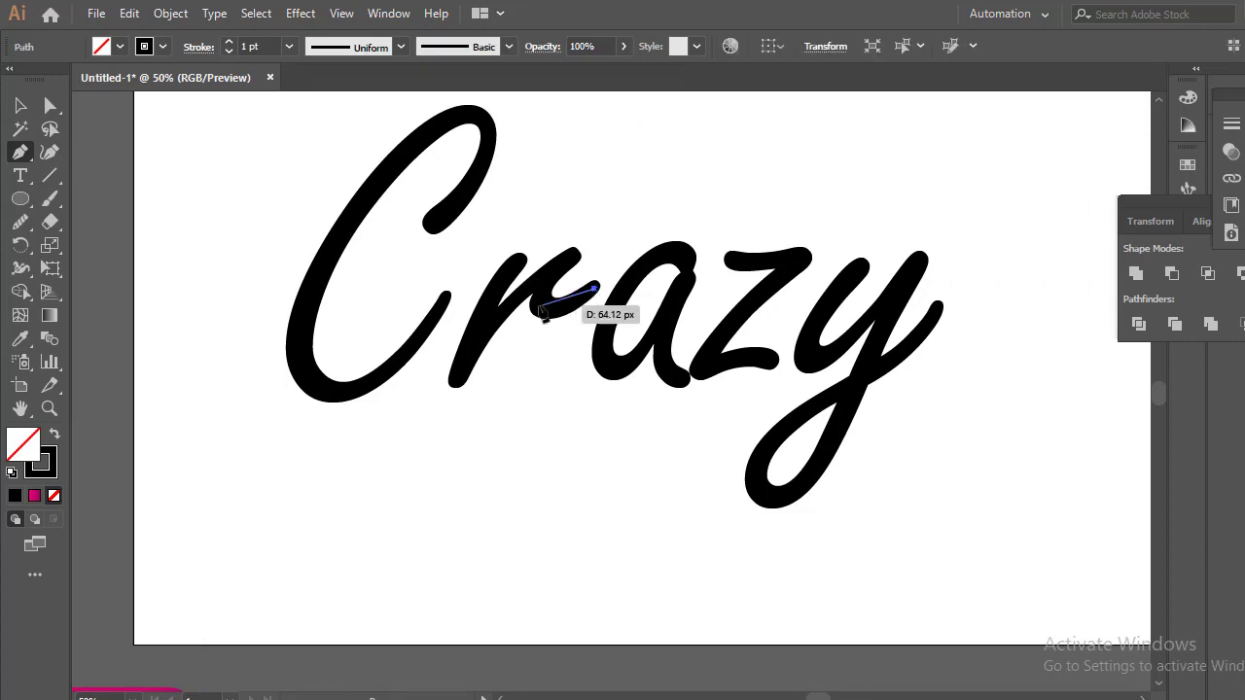
{"action": "left_click_drag", "start_coordinate": [567, 258], "coordinate": [631, 177]}
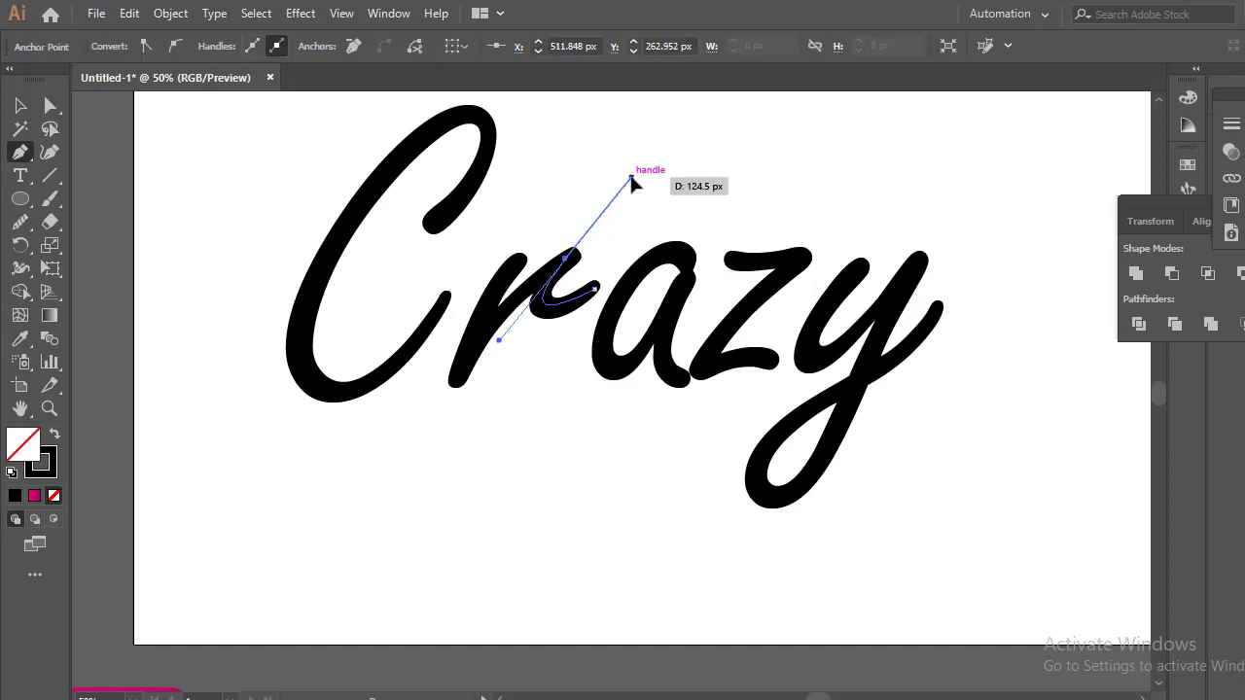
{"action": "left_click", "coordinate": [562, 259]}
{"action": "key", "text": "ctrl+z"}
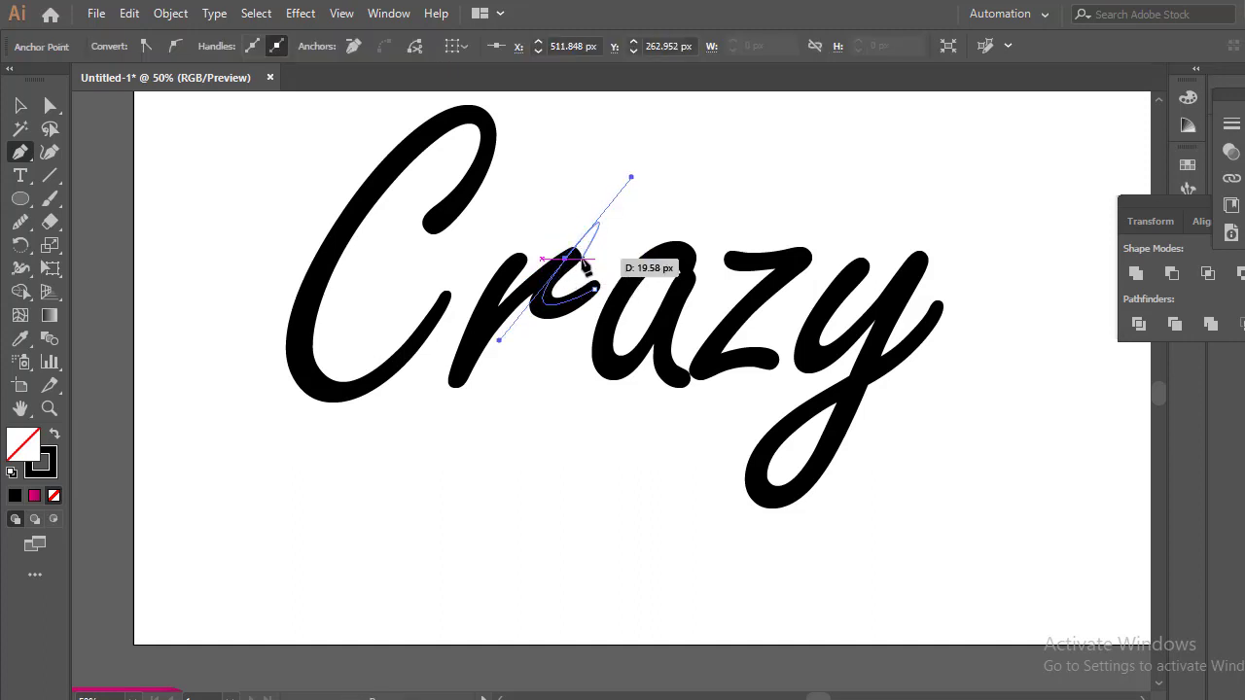
{"action": "left_click", "coordinate": [565, 258]}
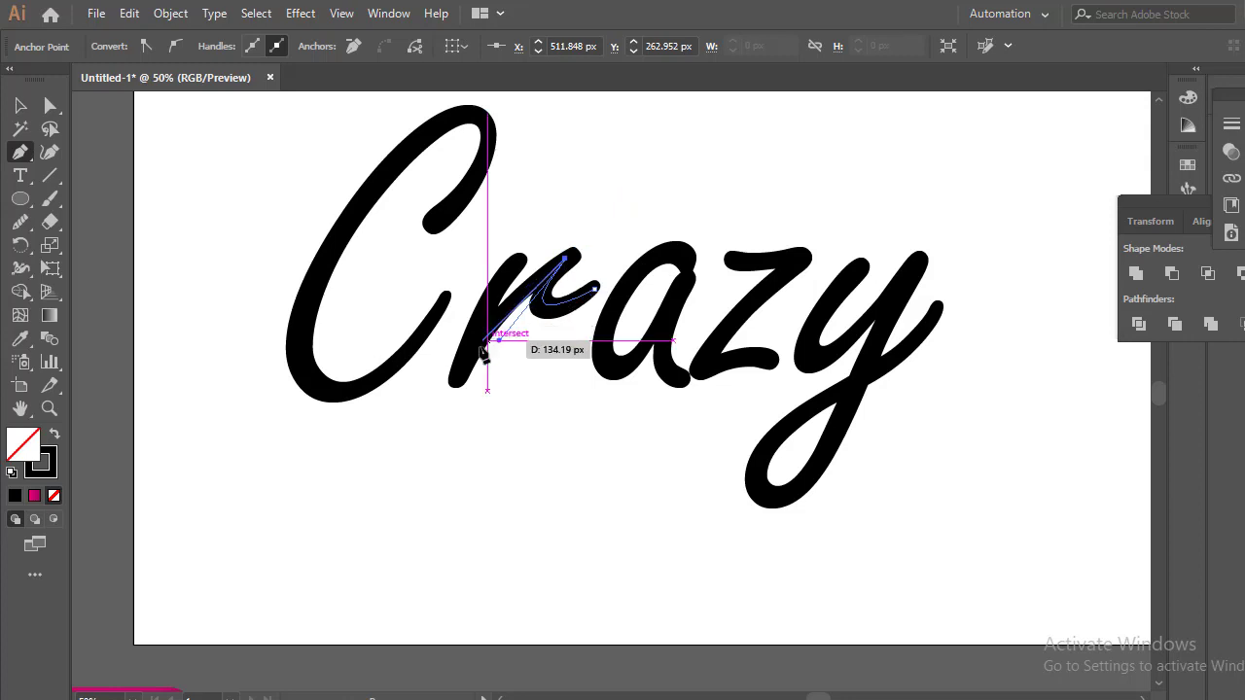
- Continue the r path down to its foot and back up to the top of the stem, then end the path
{"action": "left_click_drag", "start_coordinate": [462, 378], "coordinate": [448, 439]}
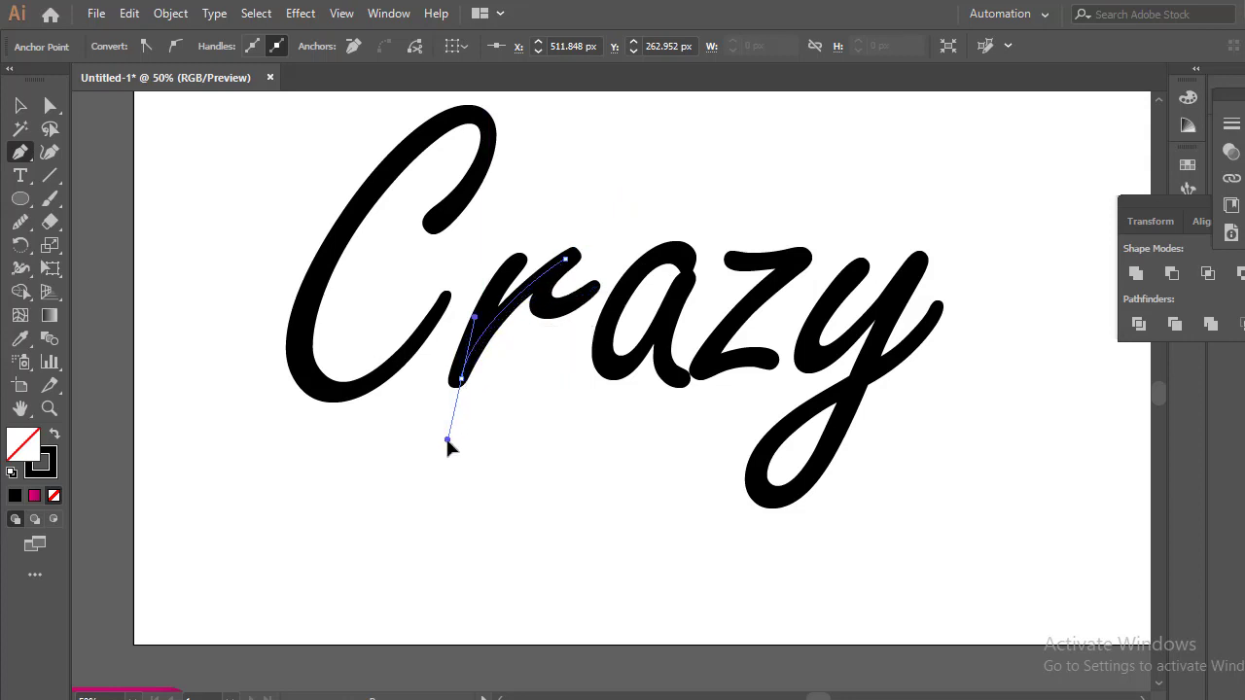
{"action": "left_click", "coordinate": [463, 381]}
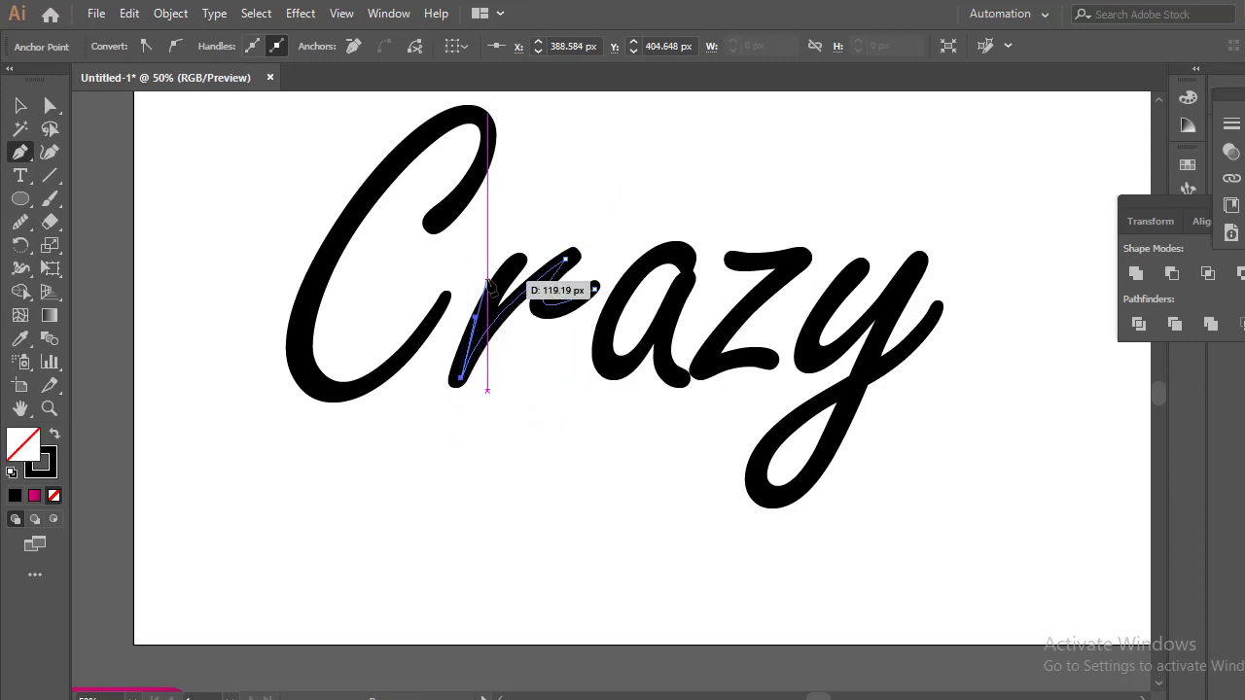
{"action": "left_click_drag", "start_coordinate": [515, 264], "coordinate": [546, 240]}
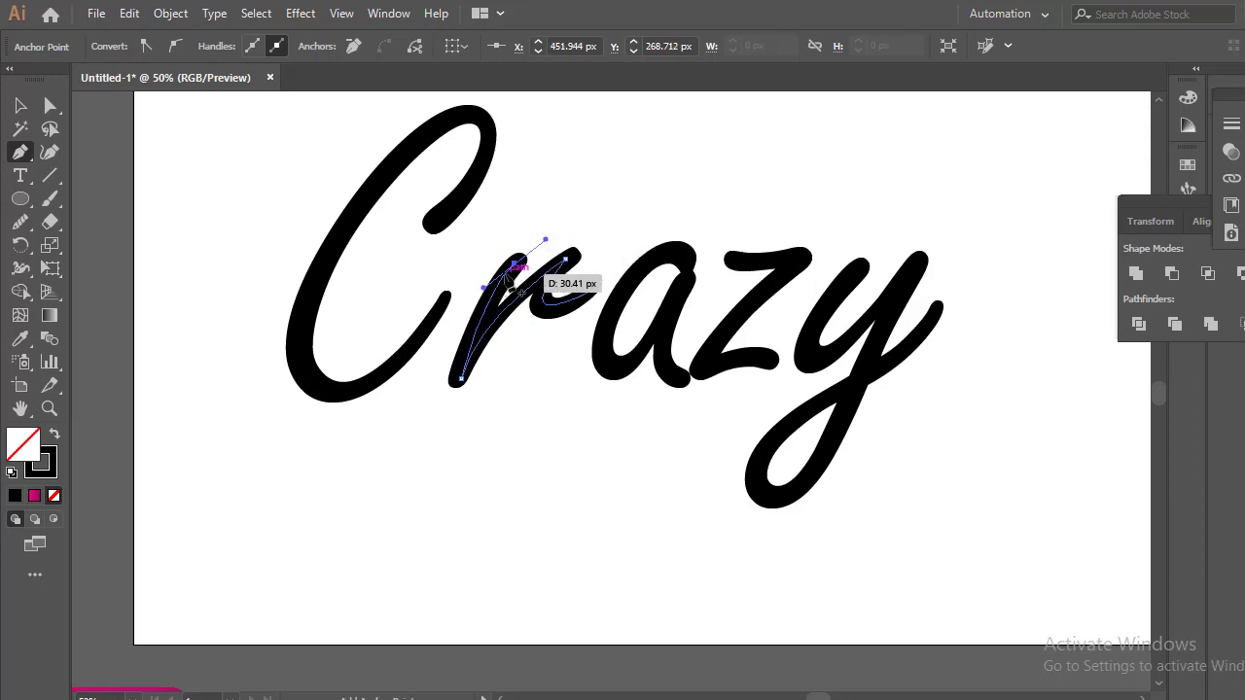
{"action": "left_click", "coordinate": [515, 263]}
{"action": "left_click", "coordinate": [83, 131], "text": "ctrl"}
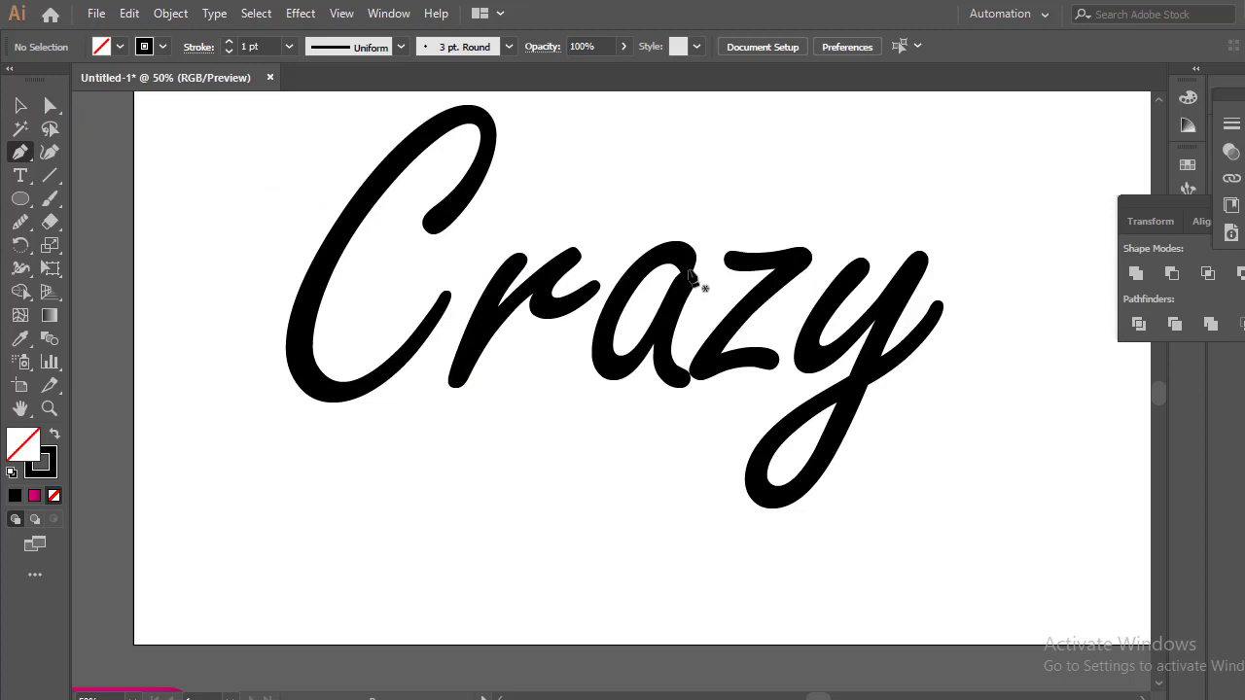
- Trace the bowl of the letter a with the Pen tool, from its upper end over the top and around to its base
{"action": "left_click", "coordinate": [687, 268]}
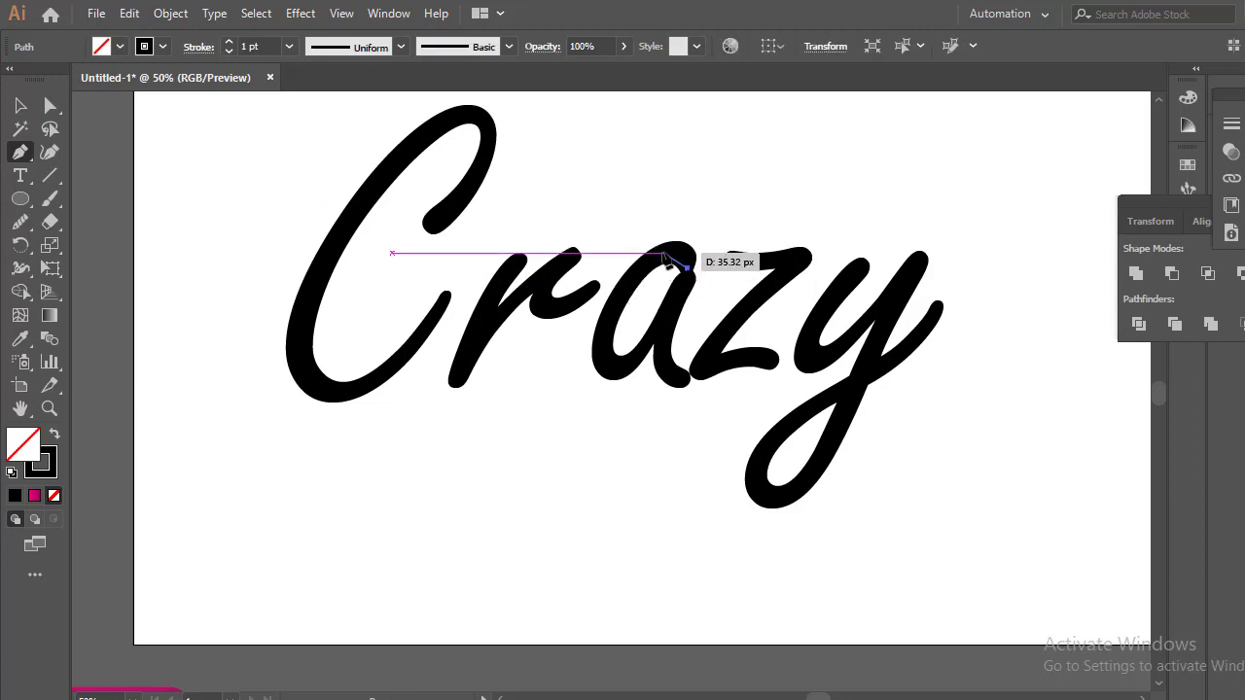
{"action": "left_click", "coordinate": [653, 271]}
{"action": "left_click_drag", "start_coordinate": [654, 277], "coordinate": [632, 270]}
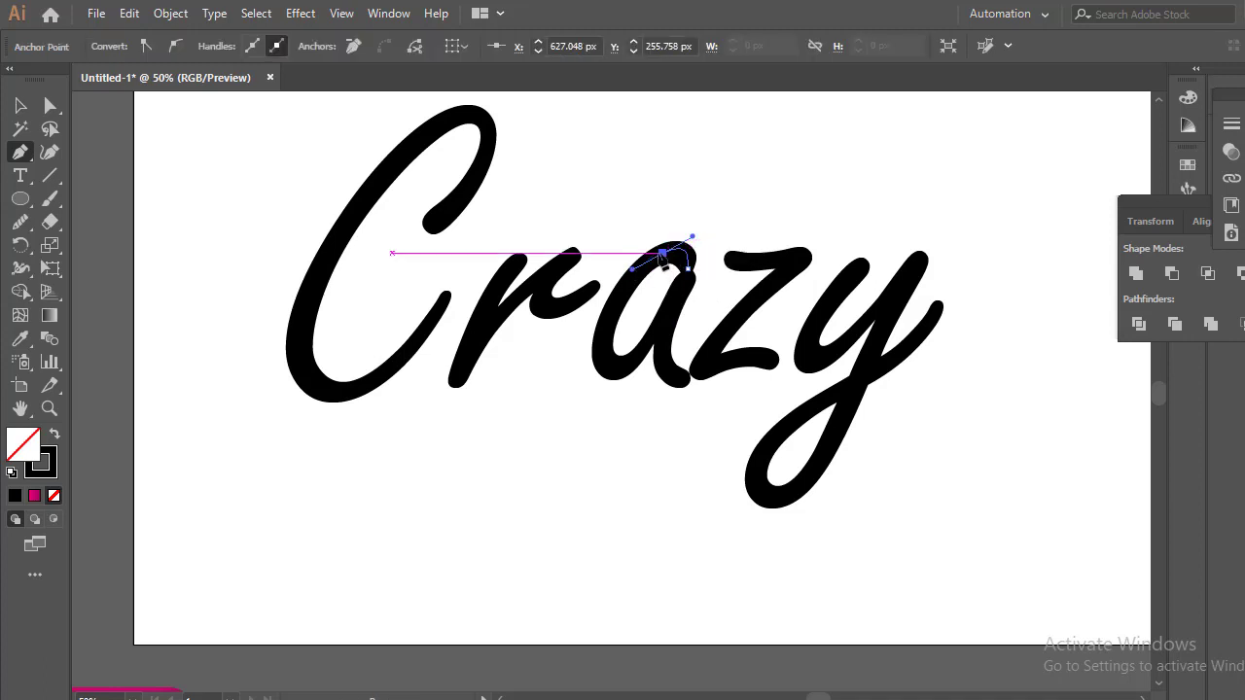
{"action": "left_click", "coordinate": [662, 253]}
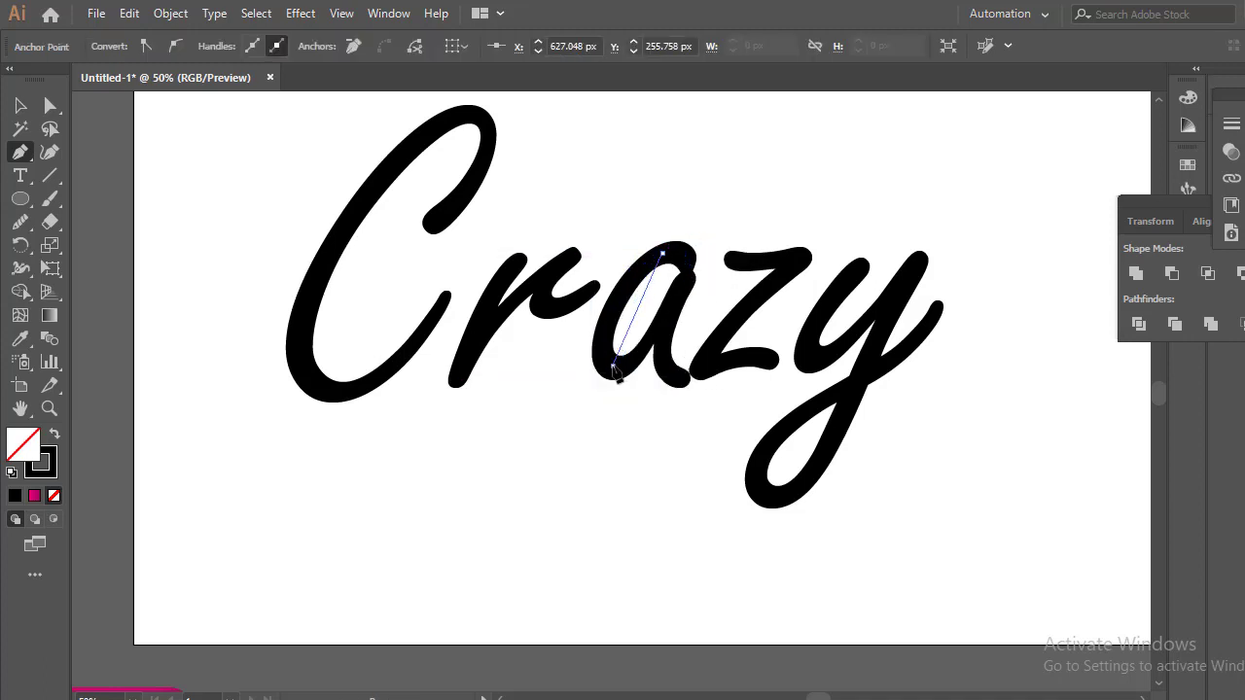
{"action": "left_click_drag", "start_coordinate": [613, 366], "coordinate": [653, 419]}
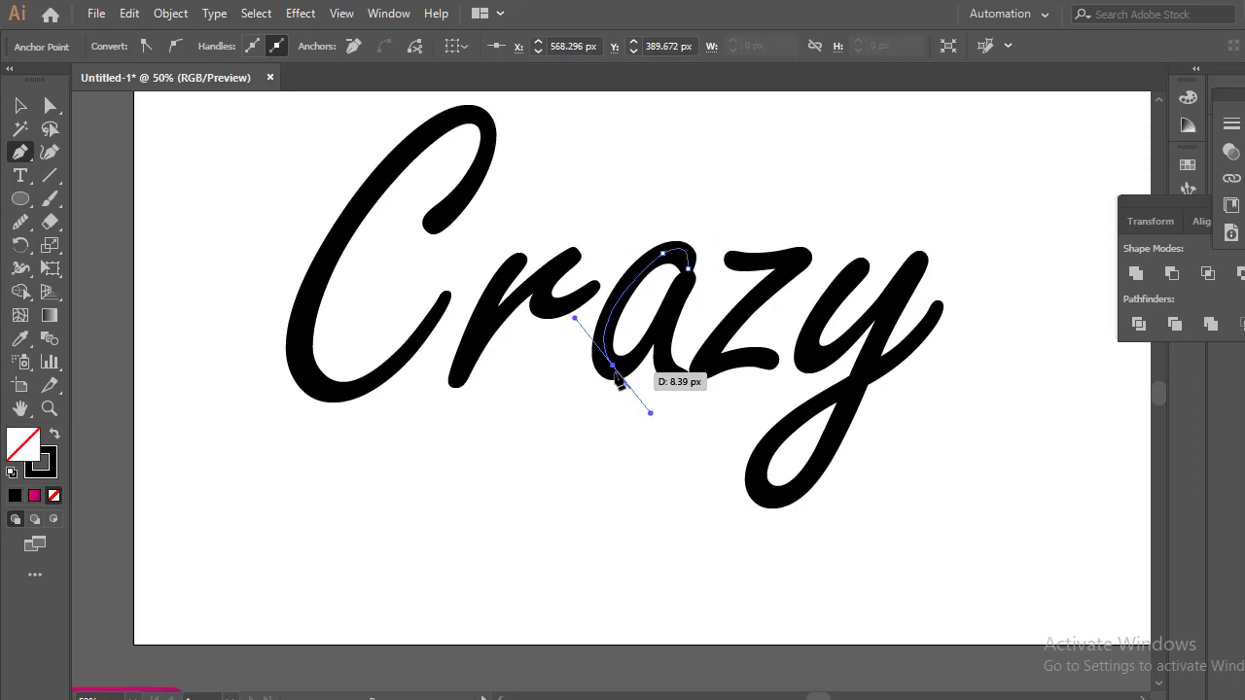
- Continue the a path up its inner stroke and down the stem to the tail, then end the path
{"action": "left_click", "coordinate": [663, 332]}
{"action": "left_click_drag", "start_coordinate": [669, 316], "coordinate": [694, 288]}
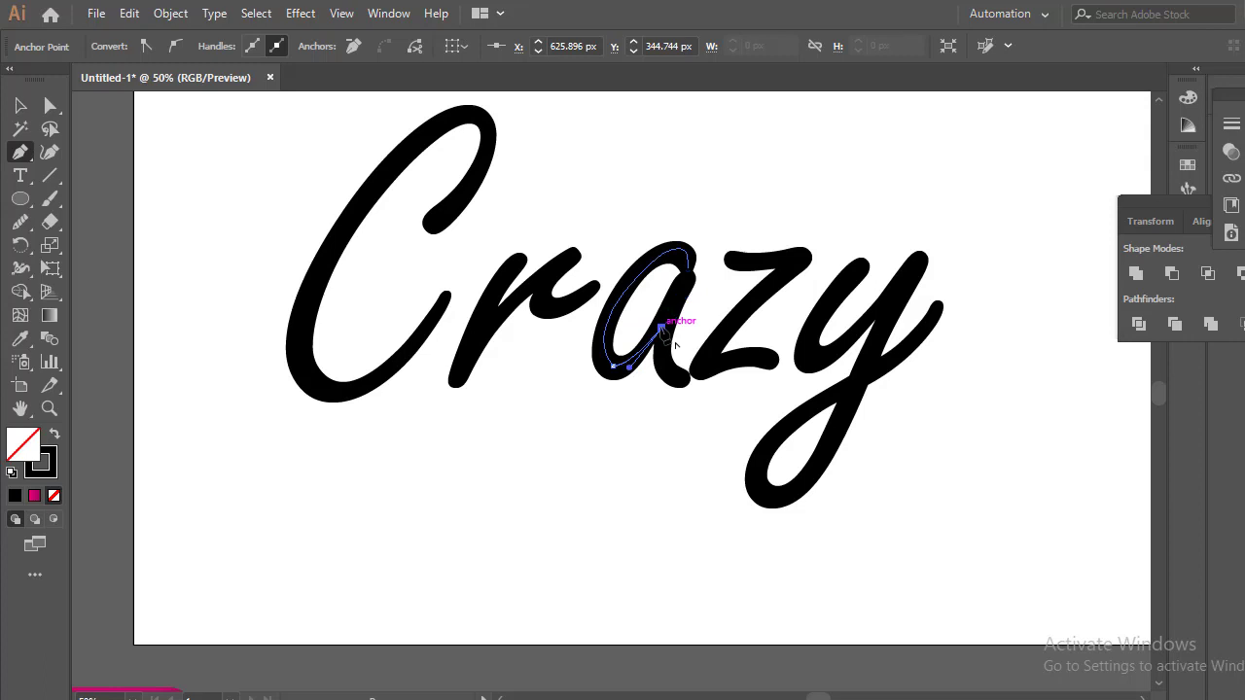
{"action": "left_click_drag", "start_coordinate": [663, 332], "coordinate": [688, 261]}
{"action": "left_click_drag", "start_coordinate": [679, 378], "coordinate": [721, 410]}
{"action": "key", "text": "Escape"}
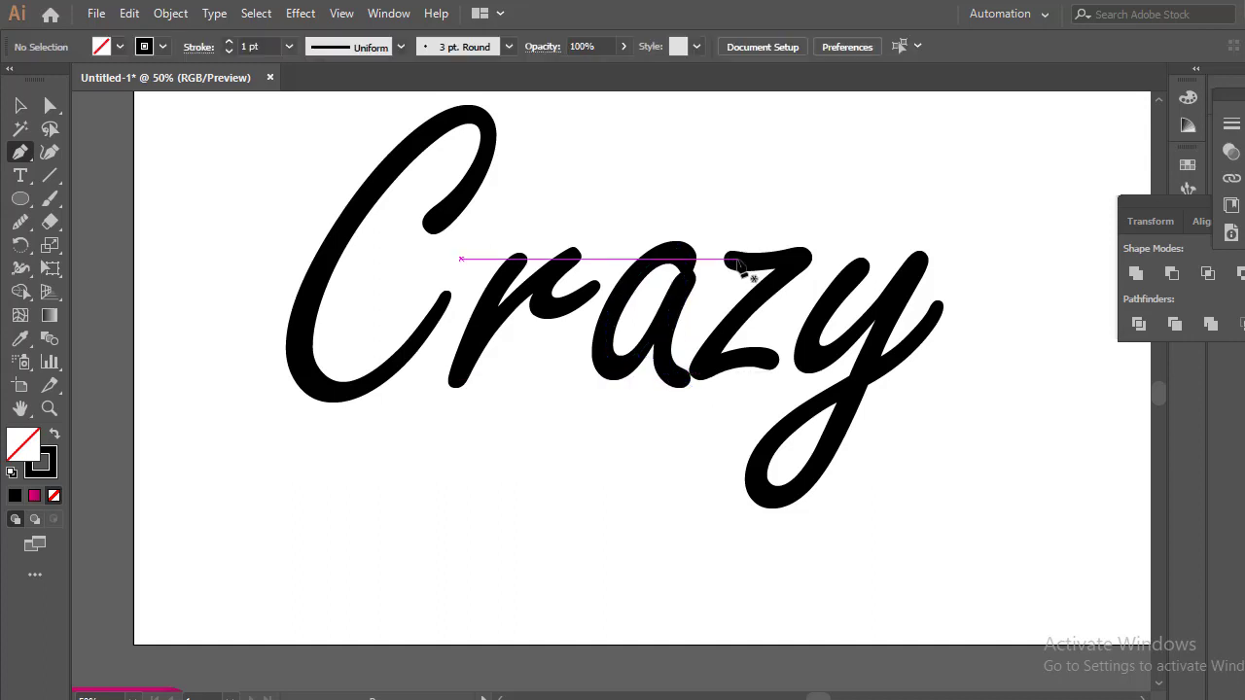
- Trace the letter z with the Pen tool along its top bar, diagonal and curved base, and end the path
{"action": "left_click", "coordinate": [737, 260]}
{"action": "left_click_drag", "start_coordinate": [803, 252], "coordinate": [813, 258]}
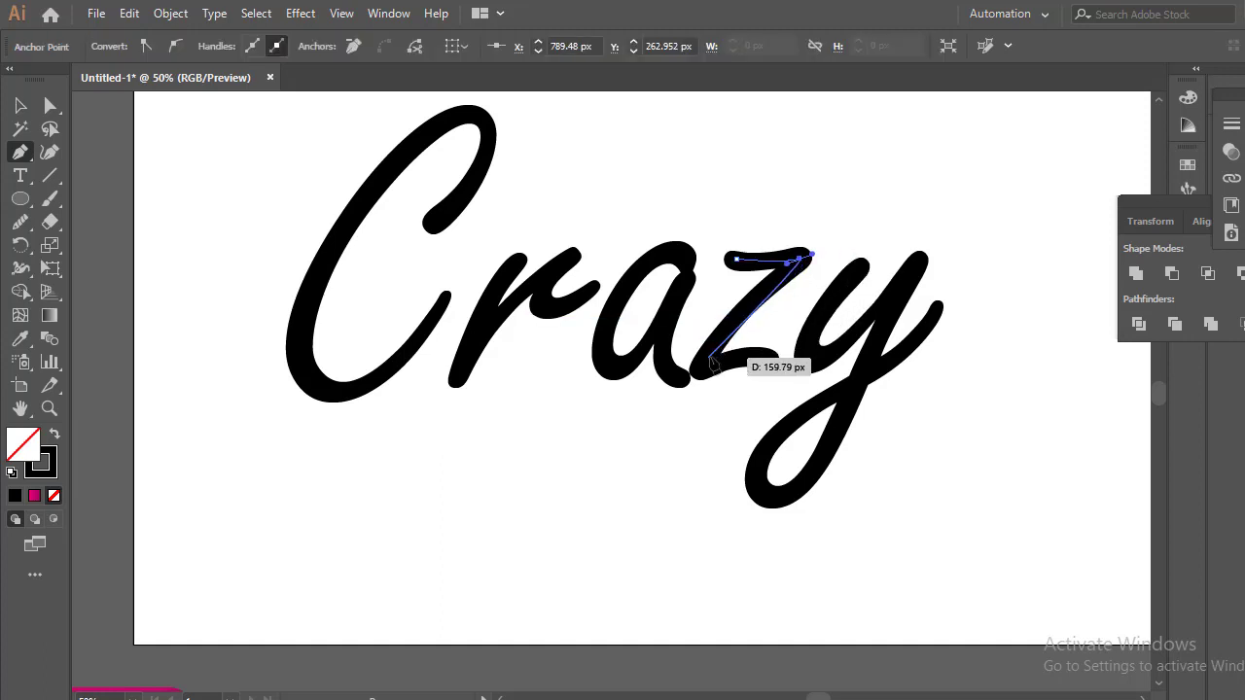
{"action": "left_click", "coordinate": [800, 259]}
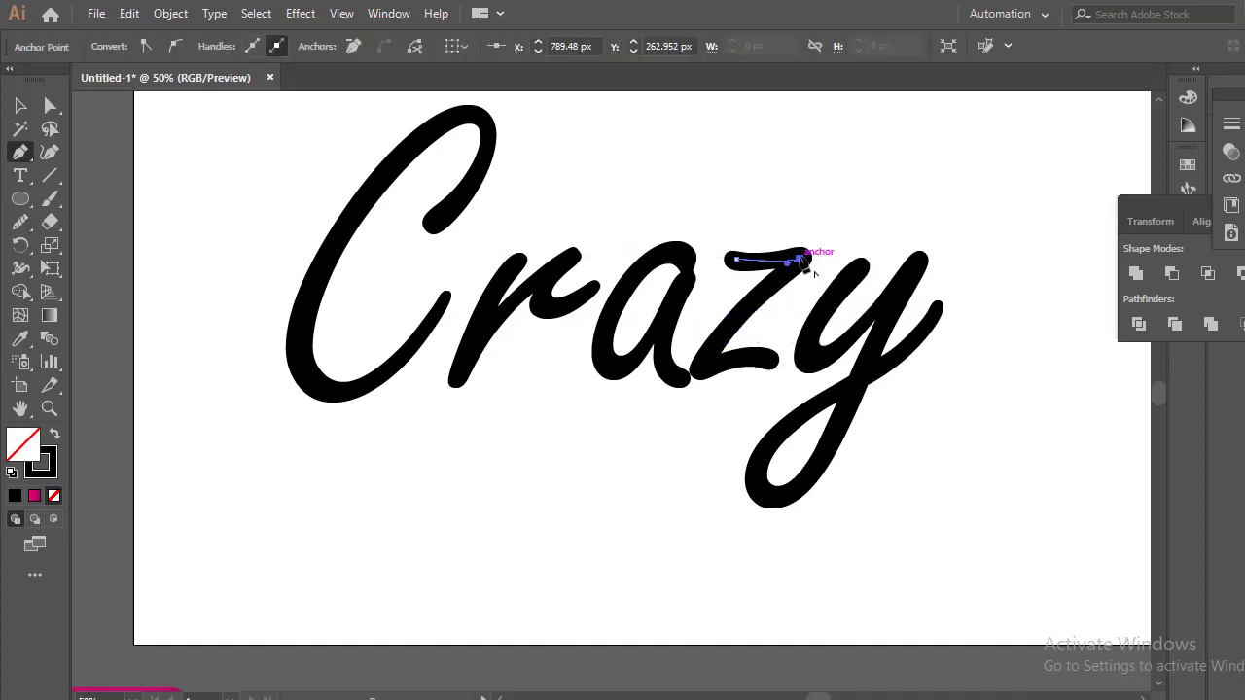
{"action": "left_click_drag", "start_coordinate": [702, 369], "coordinate": [708, 395]}
{"action": "left_click", "coordinate": [703, 370]}
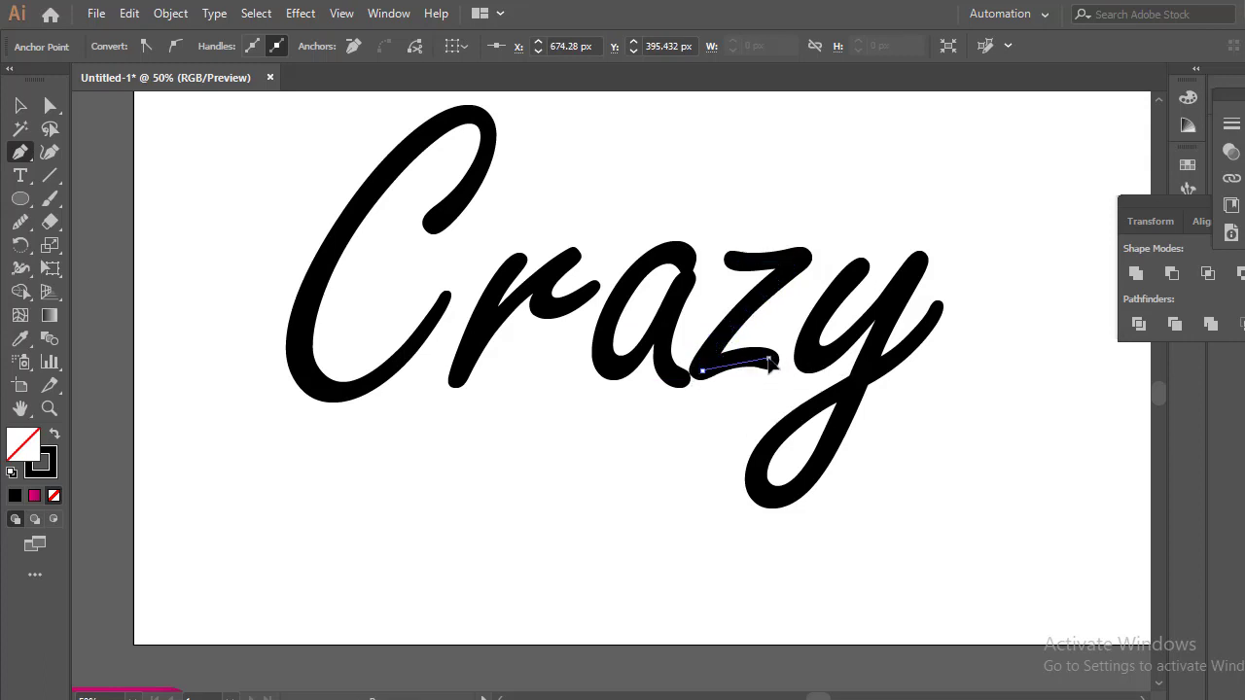
{"action": "left_click_drag", "start_coordinate": [769, 362], "coordinate": [793, 374]}
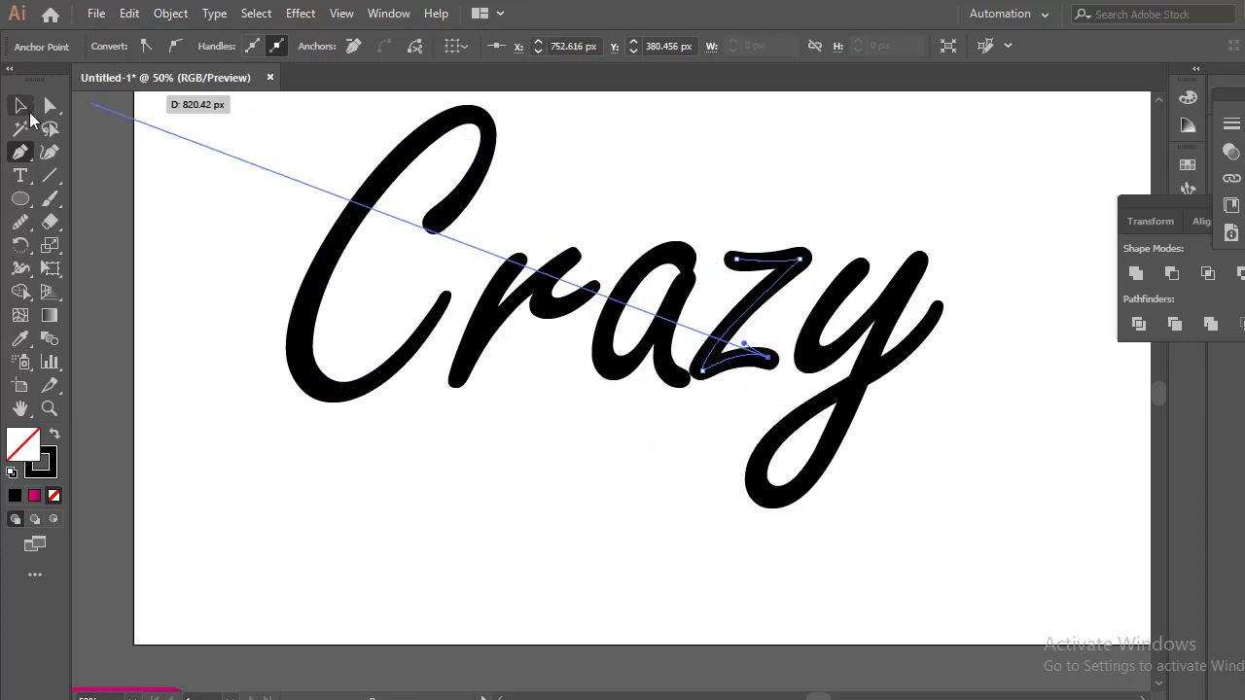
{"action": "left_click", "coordinate": [20, 153]}
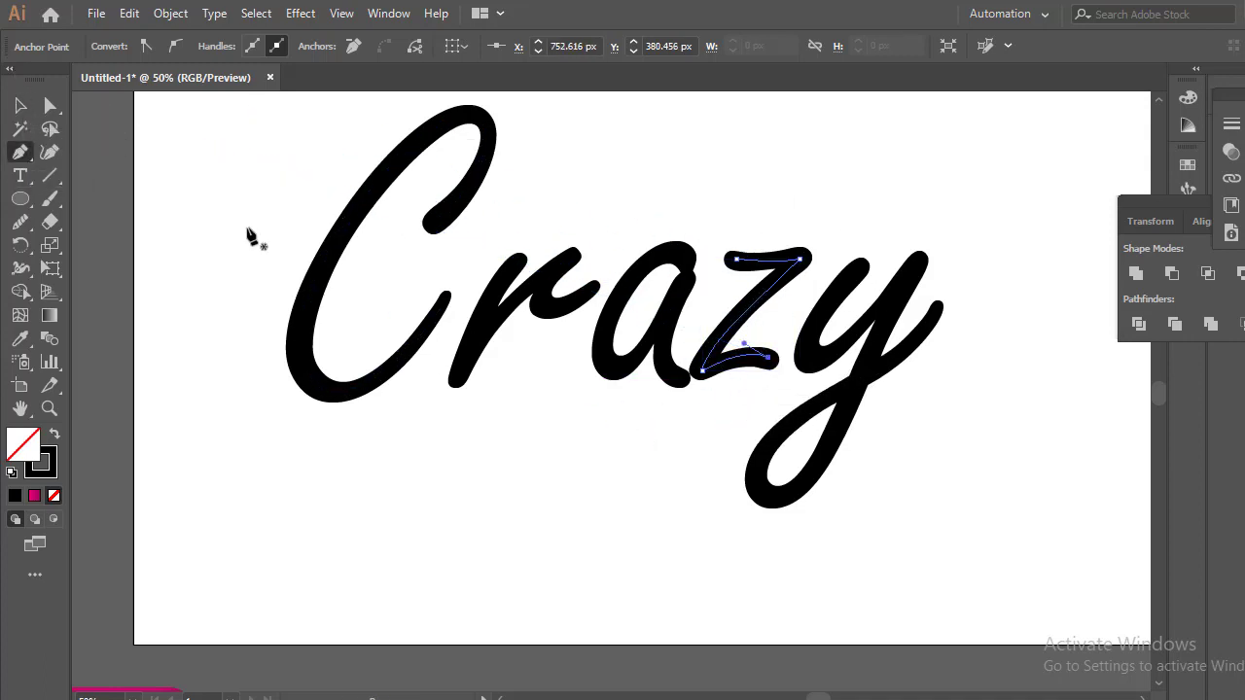
- Trace the cup of the letter y with the Pen tool, from its first tip around the base to a corner point at the second tip
{"action": "left_click", "coordinate": [860, 271]}
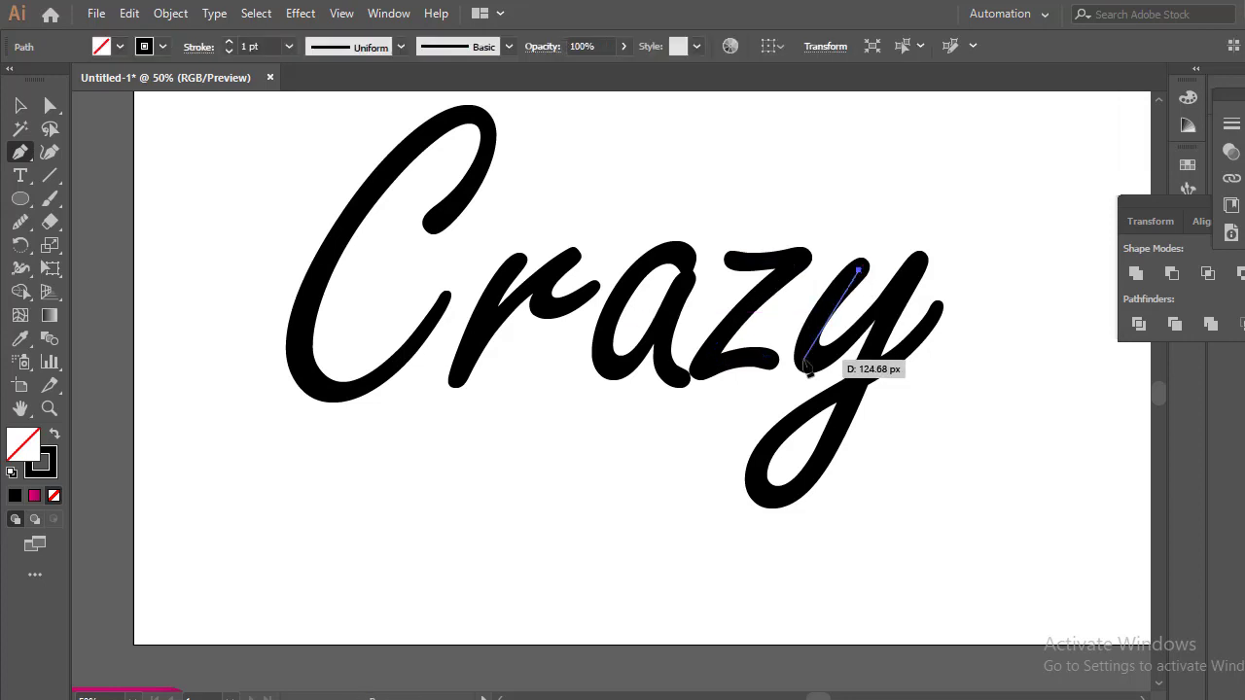
{"action": "left_click_drag", "start_coordinate": [815, 358], "coordinate": [837, 381]}
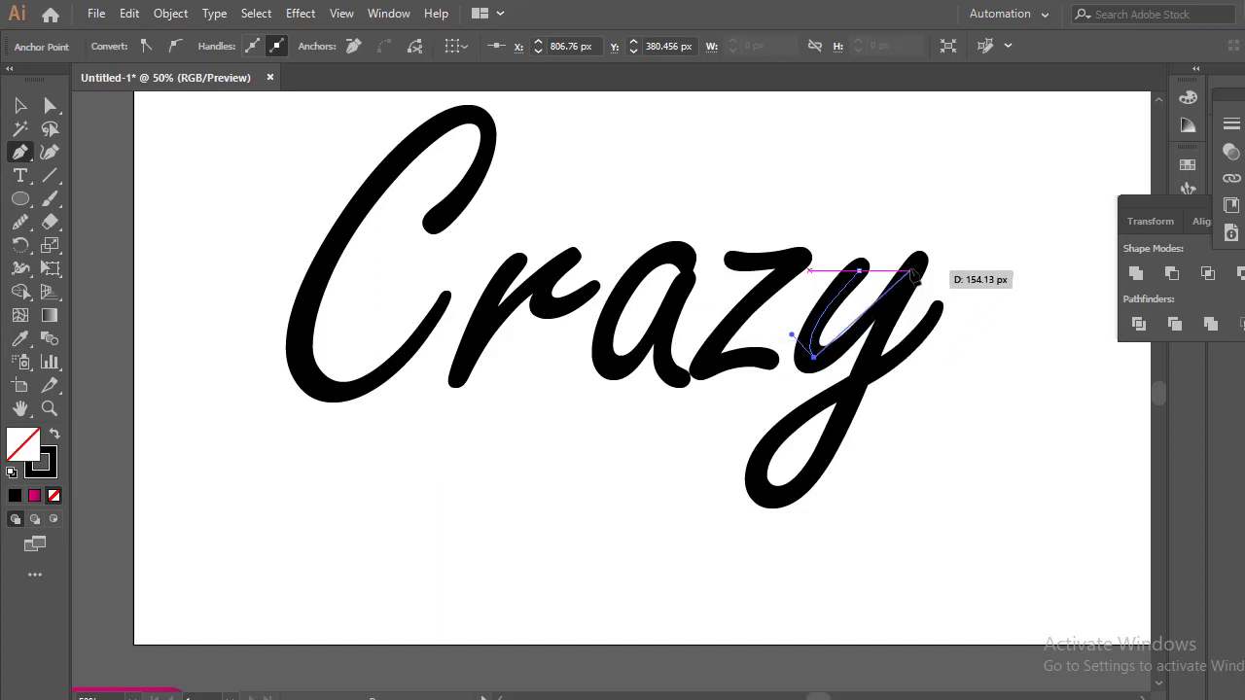
{"action": "left_click_drag", "start_coordinate": [916, 270], "coordinate": [975, 194]}
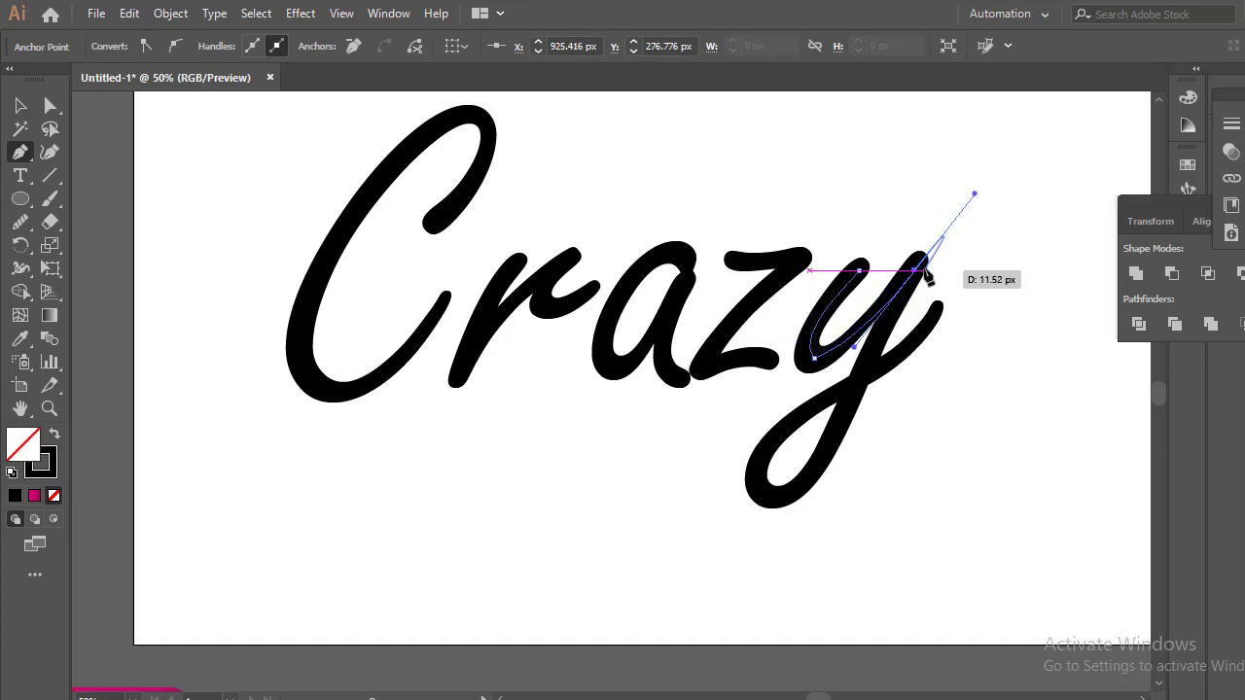
{"action": "left_click", "coordinate": [914, 272]}
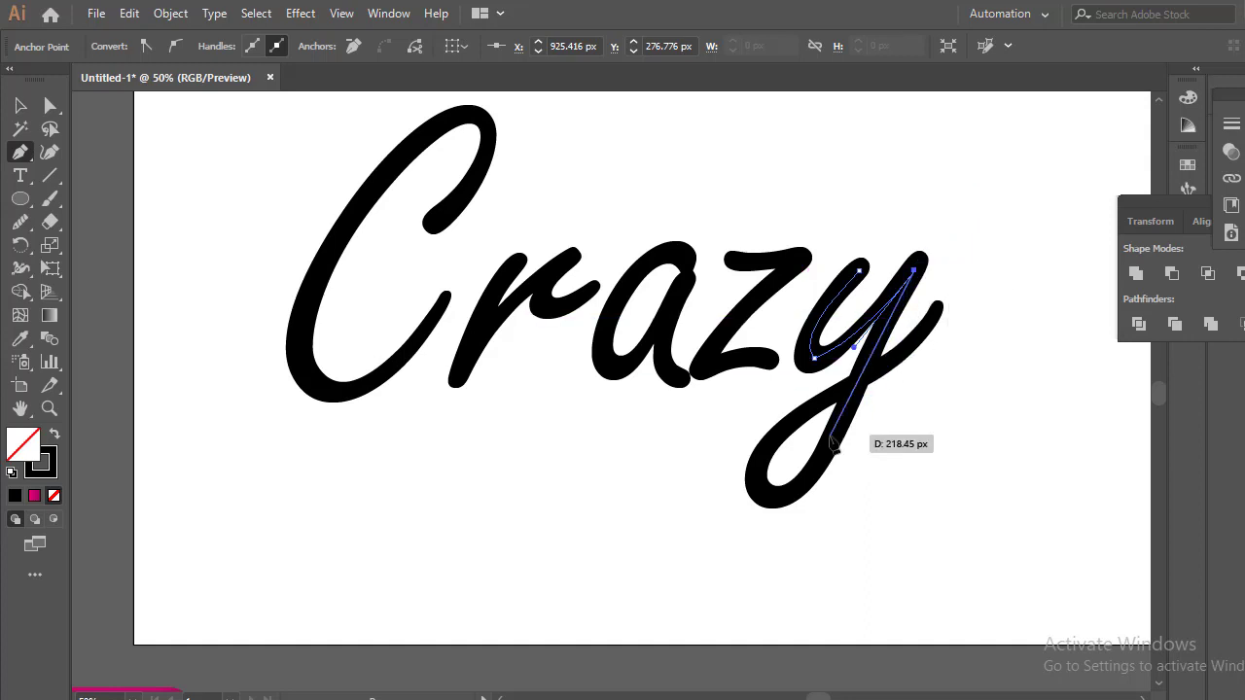
- Continue the y path down the descender, around its loop and up through the crossing to the end of the exit stroke
{"action": "left_click", "coordinate": [791, 506]}
{"action": "left_click", "coordinate": [805, 484]}
{"action": "left_click_drag", "start_coordinate": [791, 508], "coordinate": [756, 420]}
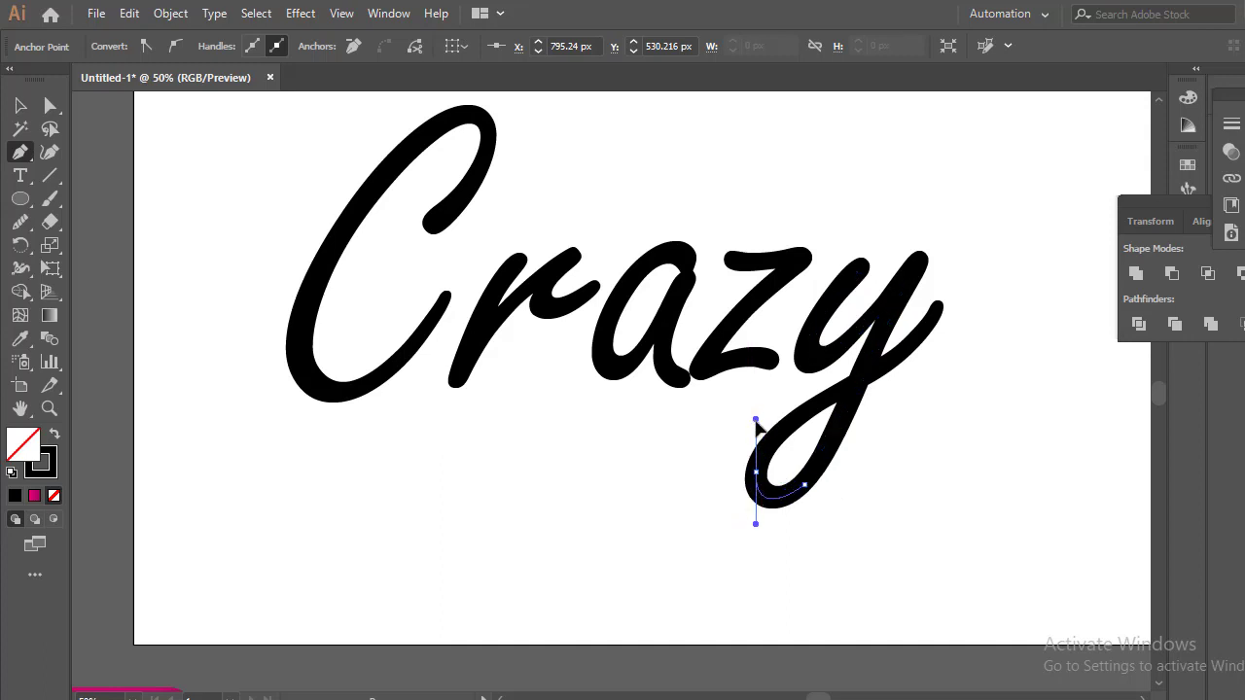
{"action": "left_click", "coordinate": [755, 473]}
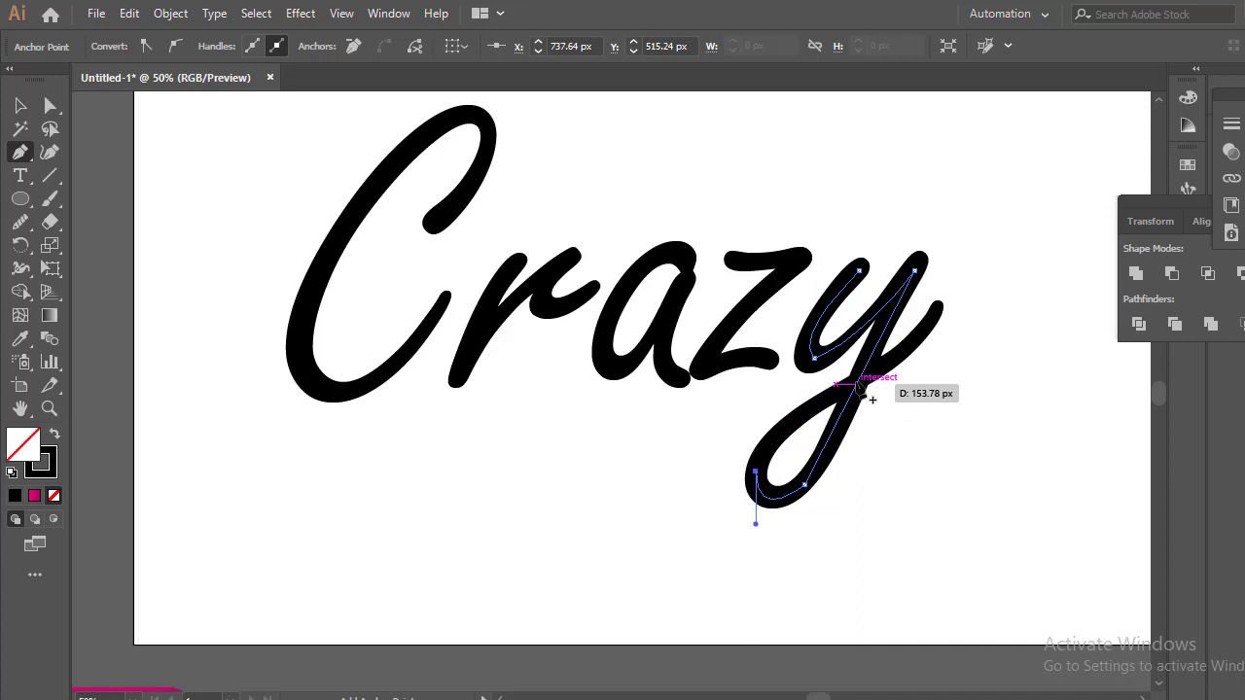
{"action": "left_click_drag", "start_coordinate": [849, 386], "coordinate": [932, 350]}
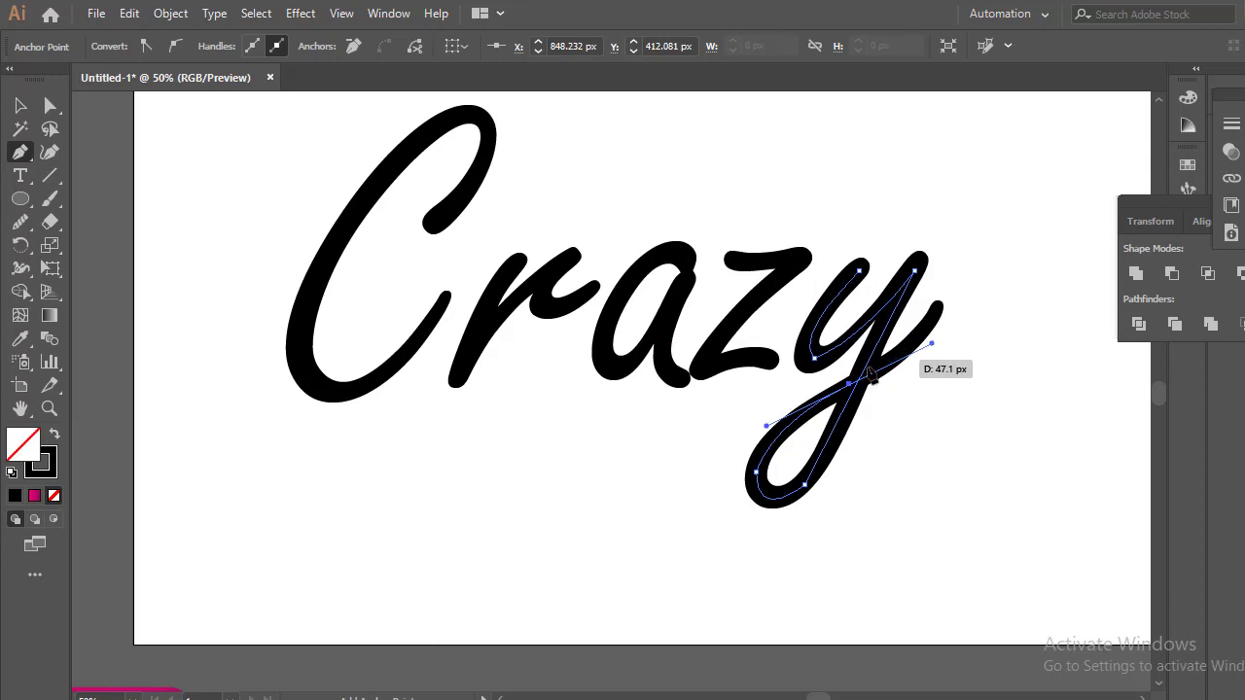
{"action": "left_click", "coordinate": [939, 301]}
{"action": "left_click_drag", "start_coordinate": [948, 285], "coordinate": [960, 279]}
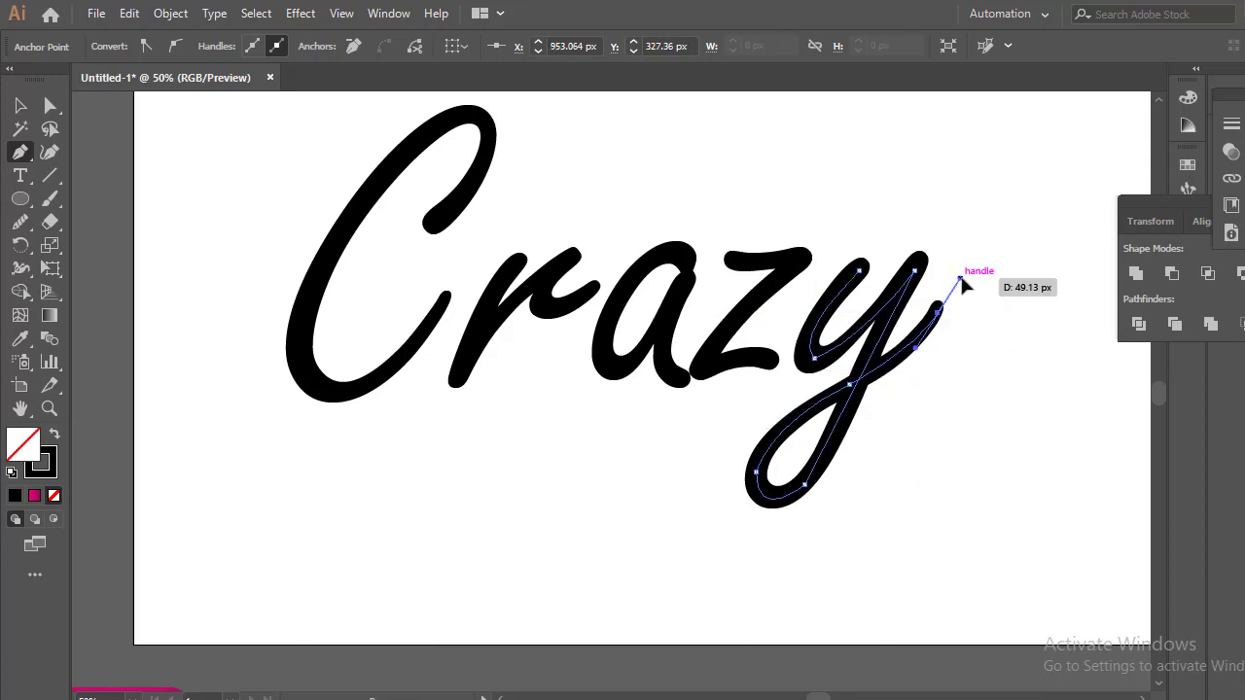
{"action": "left_click", "coordinate": [937, 314]}
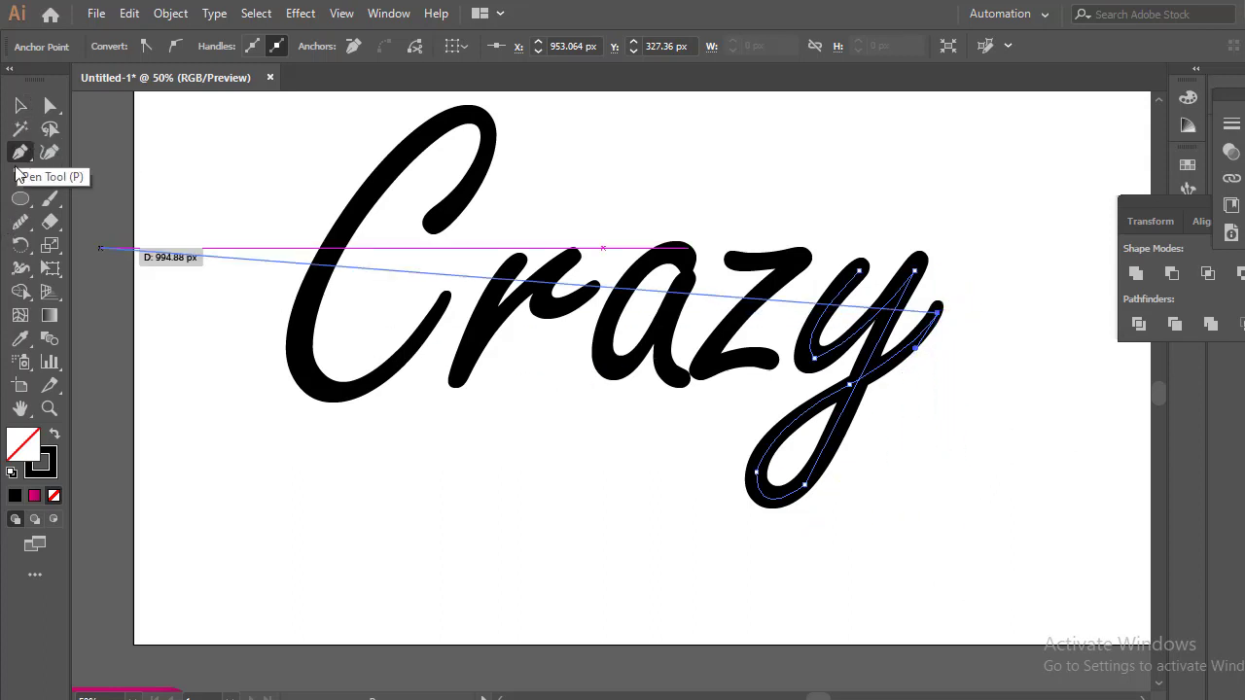
- Smooth the traced y path at the bottom of its descender loop and around its cup with the Smooth tool
{"action": "left_click", "coordinate": [21, 222]}
{"action": "left_click_drag", "start_coordinate": [805, 483], "coordinate": [777, 502]}
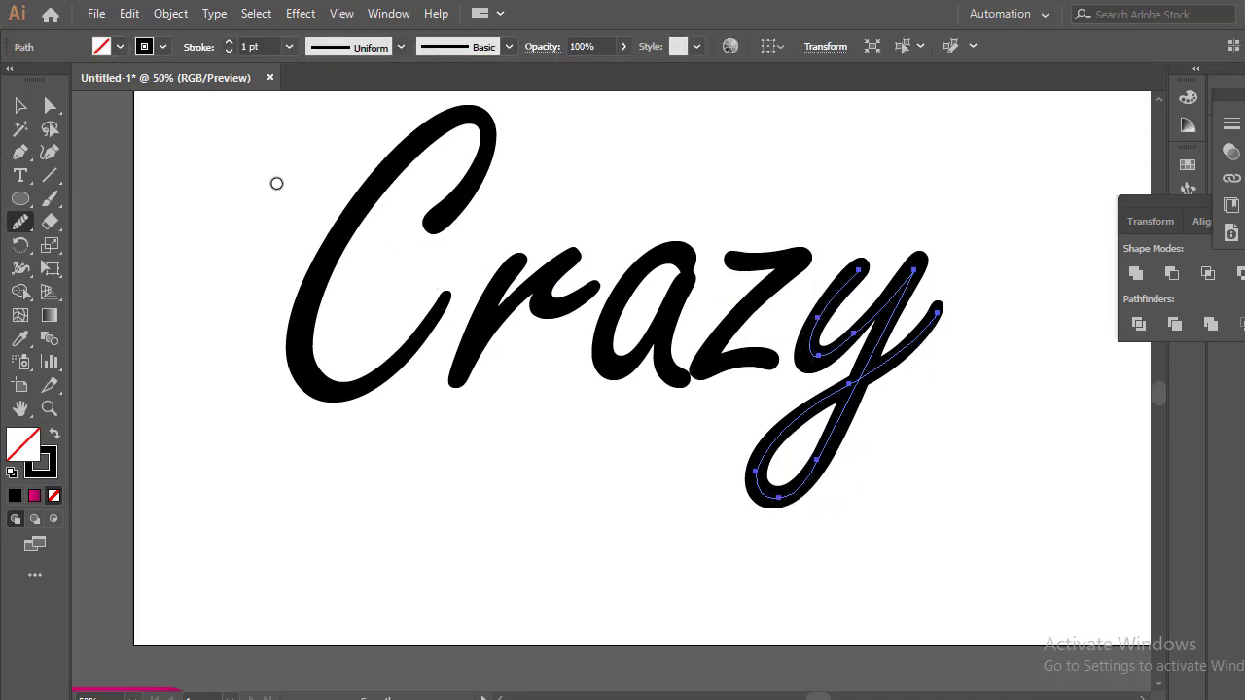
{"action": "left_click", "coordinate": [20, 105]}
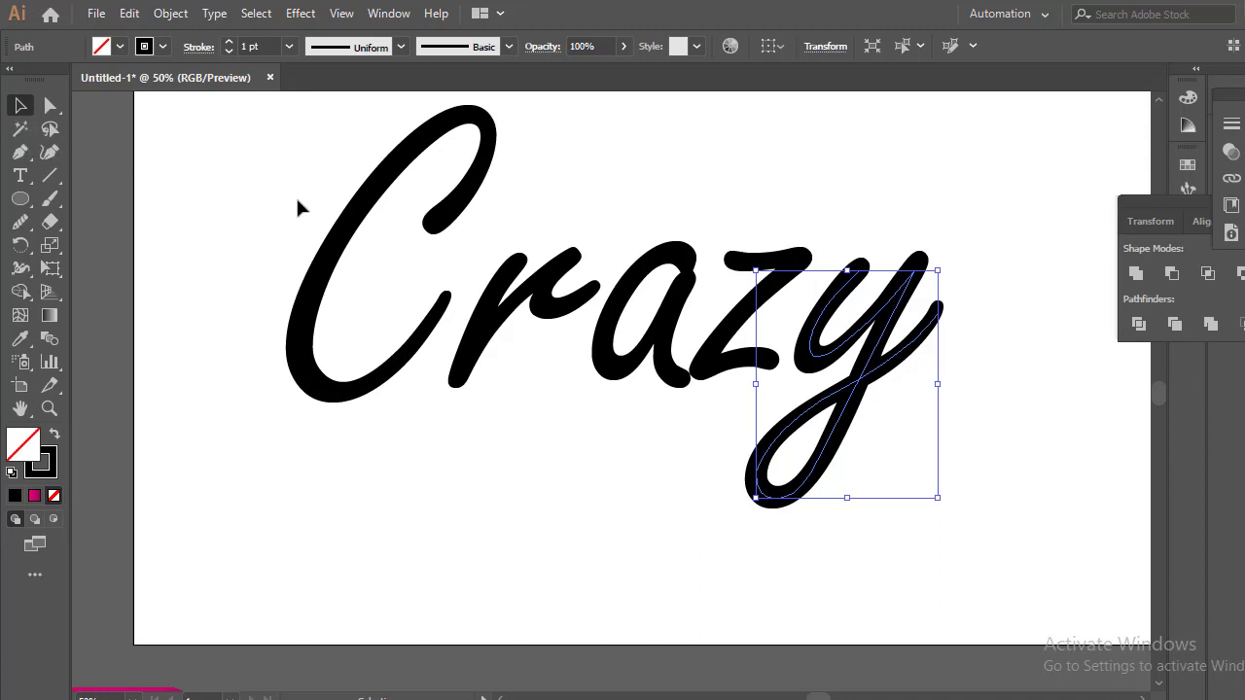
- Smooth the traced path of the letter a around its bowl and along its stem with the Smooth tool
{"action": "left_click_drag", "start_coordinate": [298, 201], "coordinate": [334, 274]}
{"action": "left_click", "coordinate": [505, 377]}
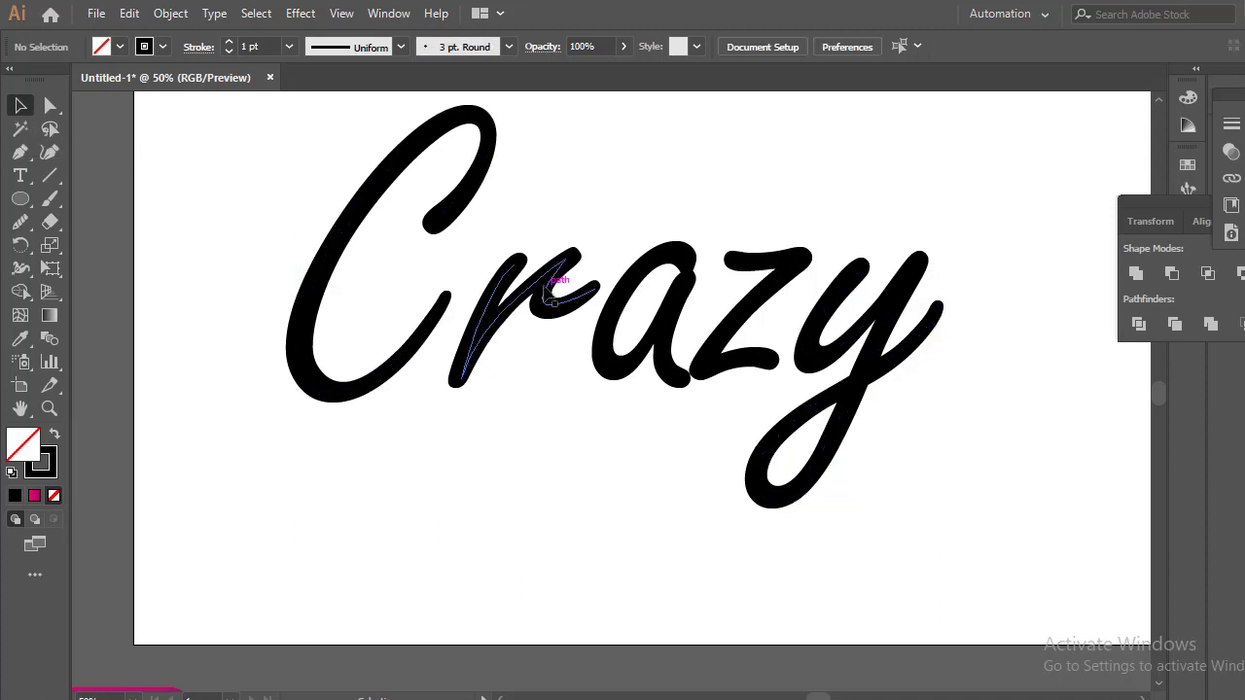
{"action": "left_click", "coordinate": [612, 328]}
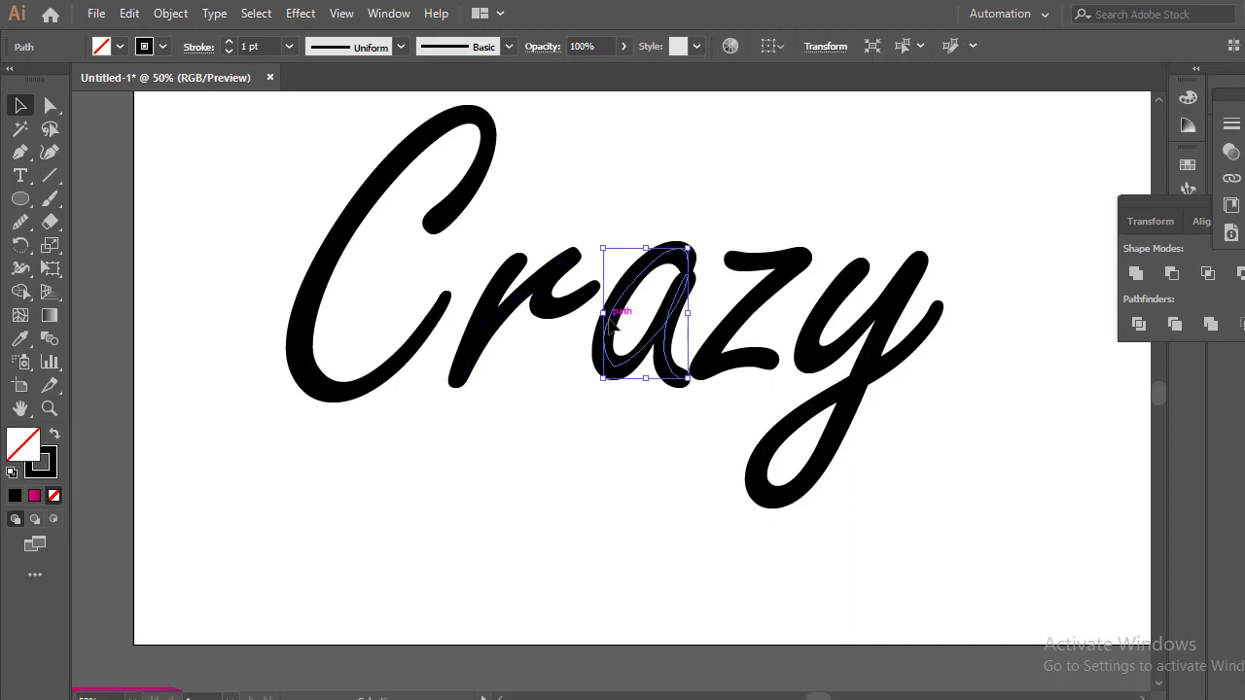
{"action": "left_click", "coordinate": [26, 230]}
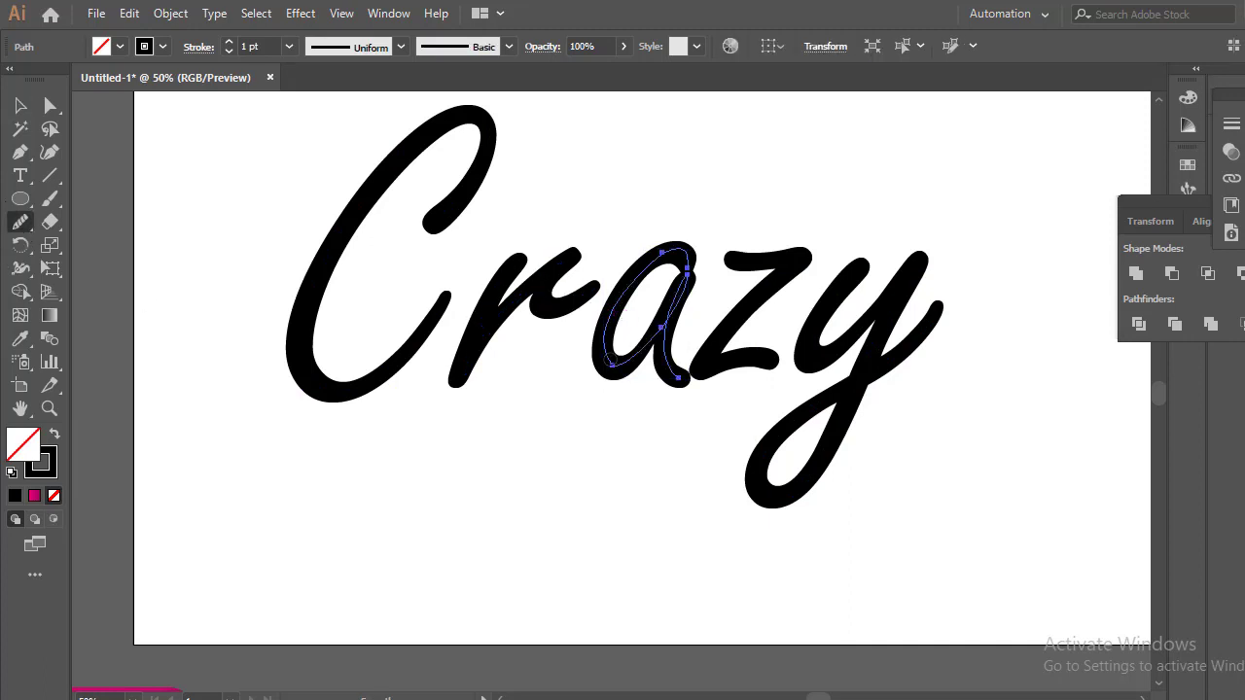
{"action": "left_click_drag", "start_coordinate": [612, 363], "coordinate": [605, 337]}
{"action": "left_click_drag", "start_coordinate": [654, 342], "coordinate": [681, 251]}
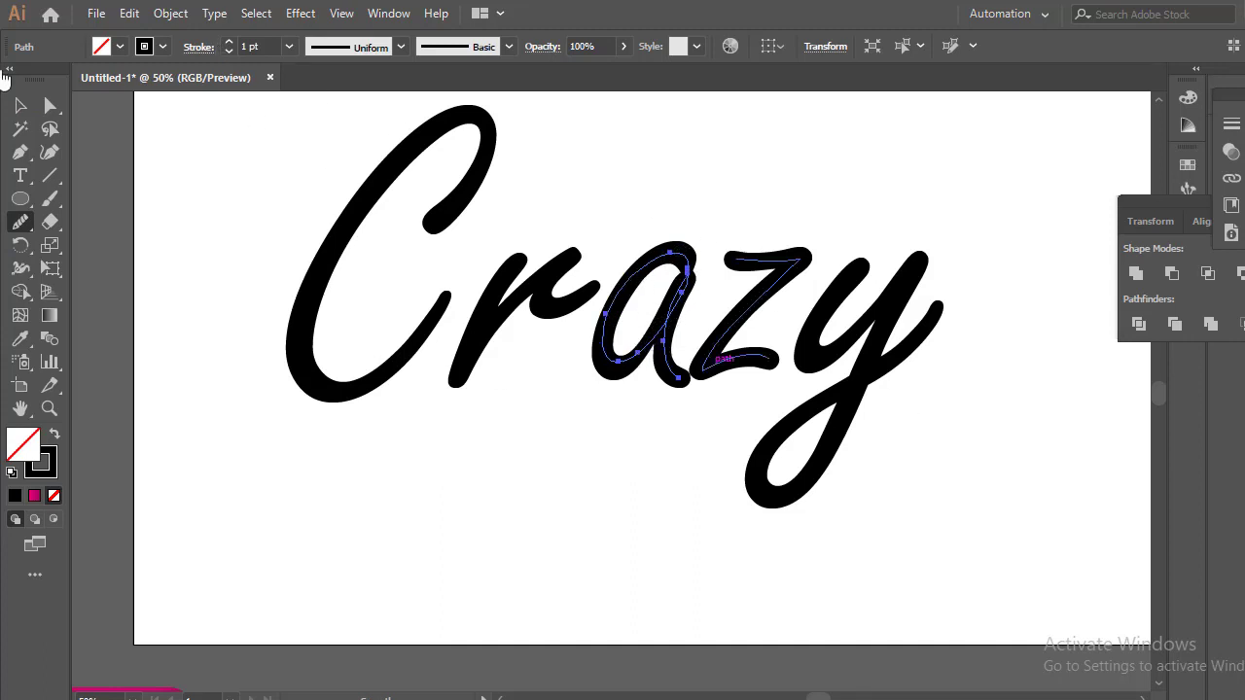
{"action": "left_click", "coordinate": [21, 106]}
{"action": "left_click", "coordinate": [527, 468]}
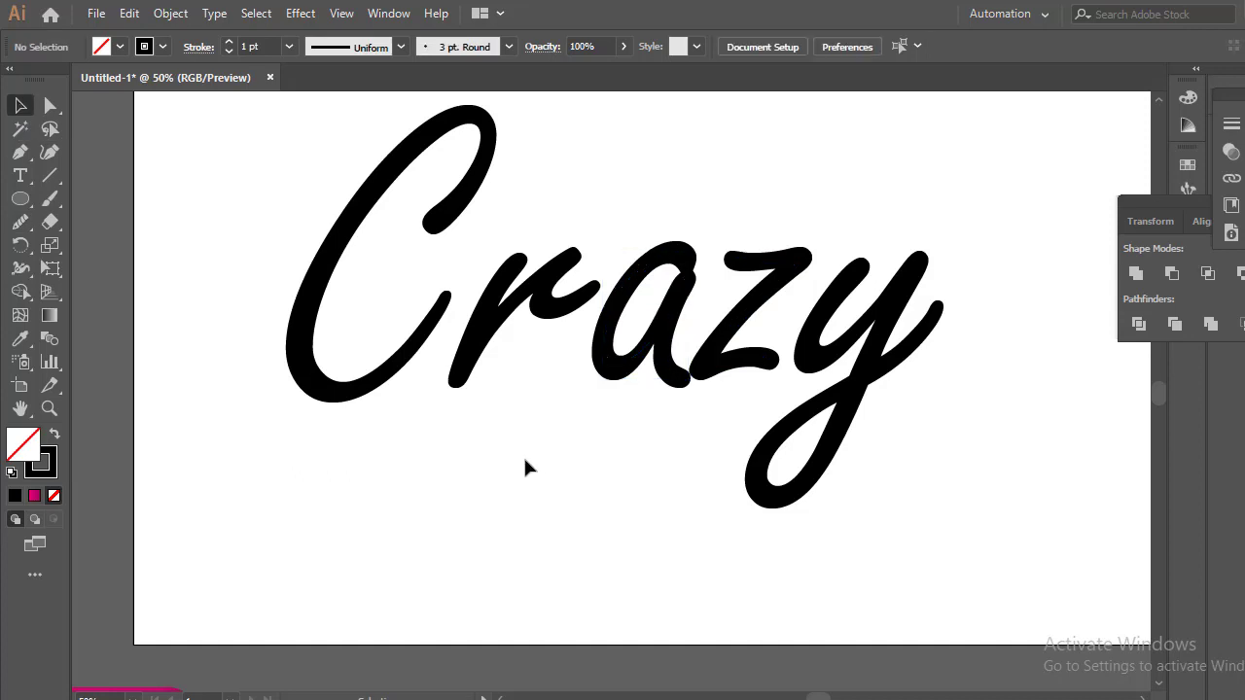
- Move all the traced letter paths together below the black Crazy text
{"action": "key", "text": "ctrl+minus"}
{"action": "left_click_drag", "start_coordinate": [384, 257], "coordinate": [786, 428]}
{"action": "left_click_drag", "start_coordinate": [632, 358], "coordinate": [595, 533]}
{"action": "left_click", "coordinate": [933, 453]}
- Unlock the black Crazy text and move it up and right, partly off the artboard and clear of the traced paths
{"action": "left_click_drag", "start_coordinate": [326, 216], "coordinate": [806, 361]}
{"action": "left_click", "coordinate": [170, 13]}
{"action": "left_click", "coordinate": [266, 164]}
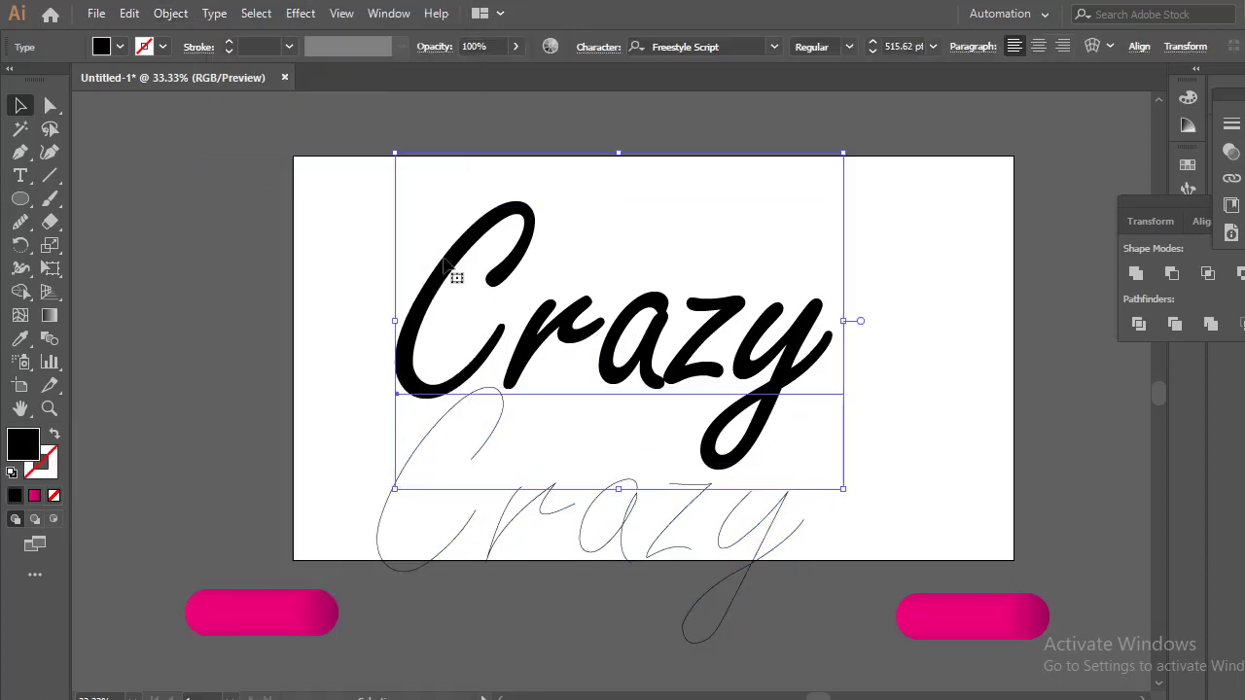
{"action": "left_click_drag", "start_coordinate": [467, 278], "coordinate": [880, 173]}
{"action": "left_click", "coordinate": [672, 311]}
- Move all the traced letter paths back up so the whole word lies on the artboard
{"action": "left_click_drag", "start_coordinate": [286, 425], "coordinate": [802, 525]}
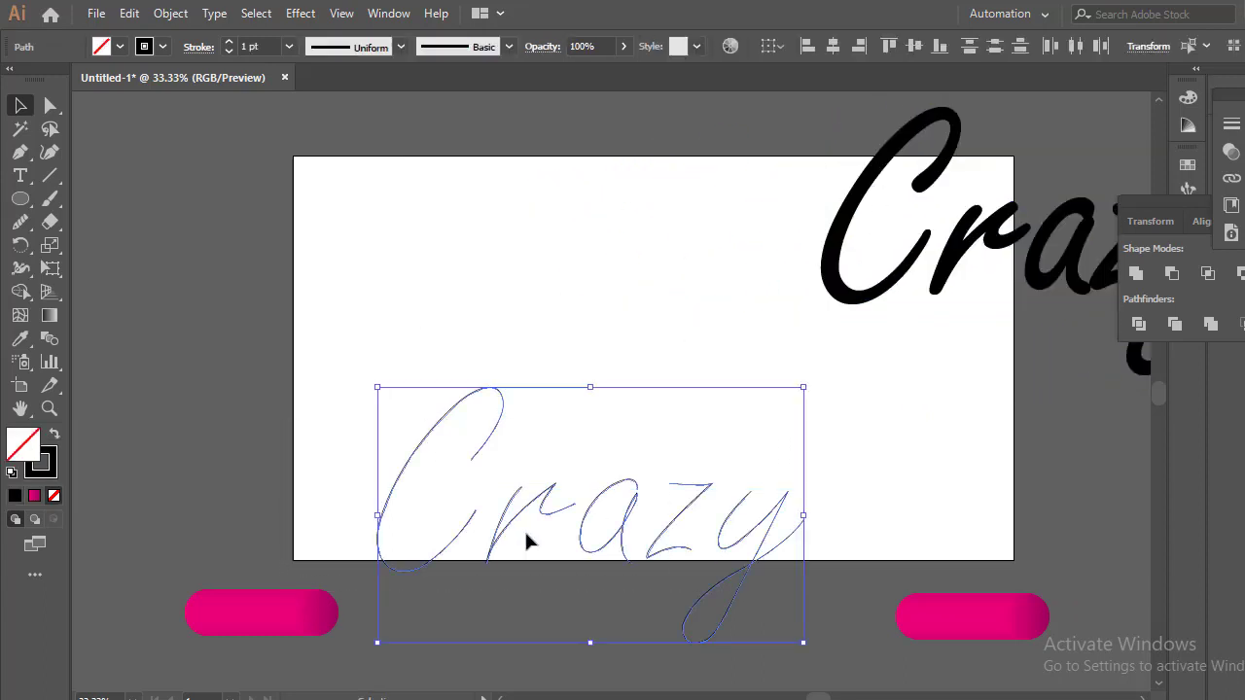
{"action": "left_click_drag", "start_coordinate": [525, 542], "coordinate": [492, 354]}
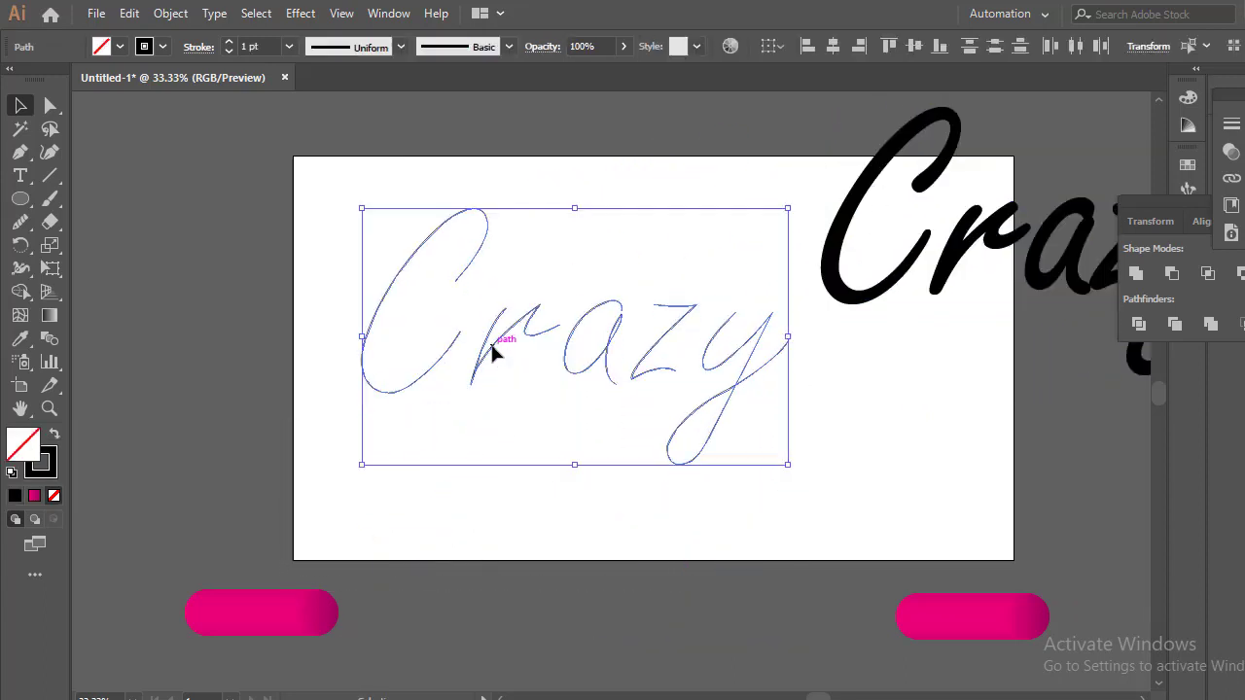
{"action": "left_click", "coordinate": [555, 486]}
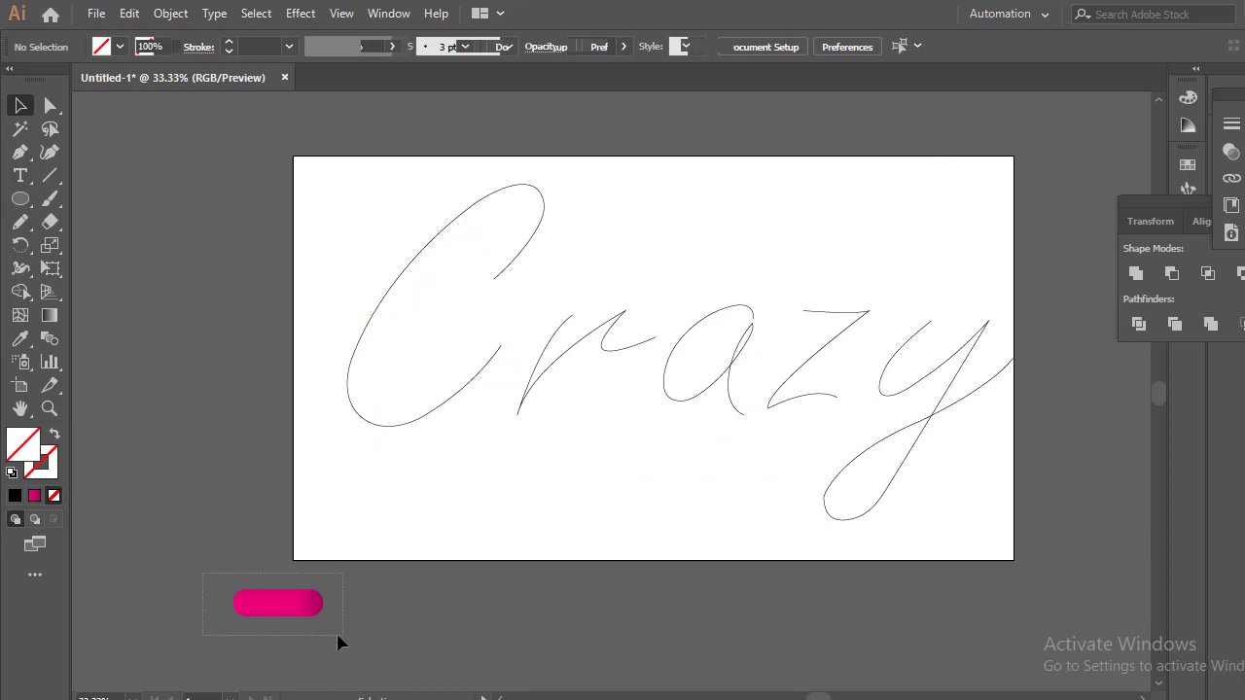
- Duplicate the small pink gradient blend to make a row of five below the artboard
{"action": "left_click", "coordinate": [290, 608]}
{"action": "left_click_drag", "start_coordinate": [336, 605], "coordinate": [772, 610]}
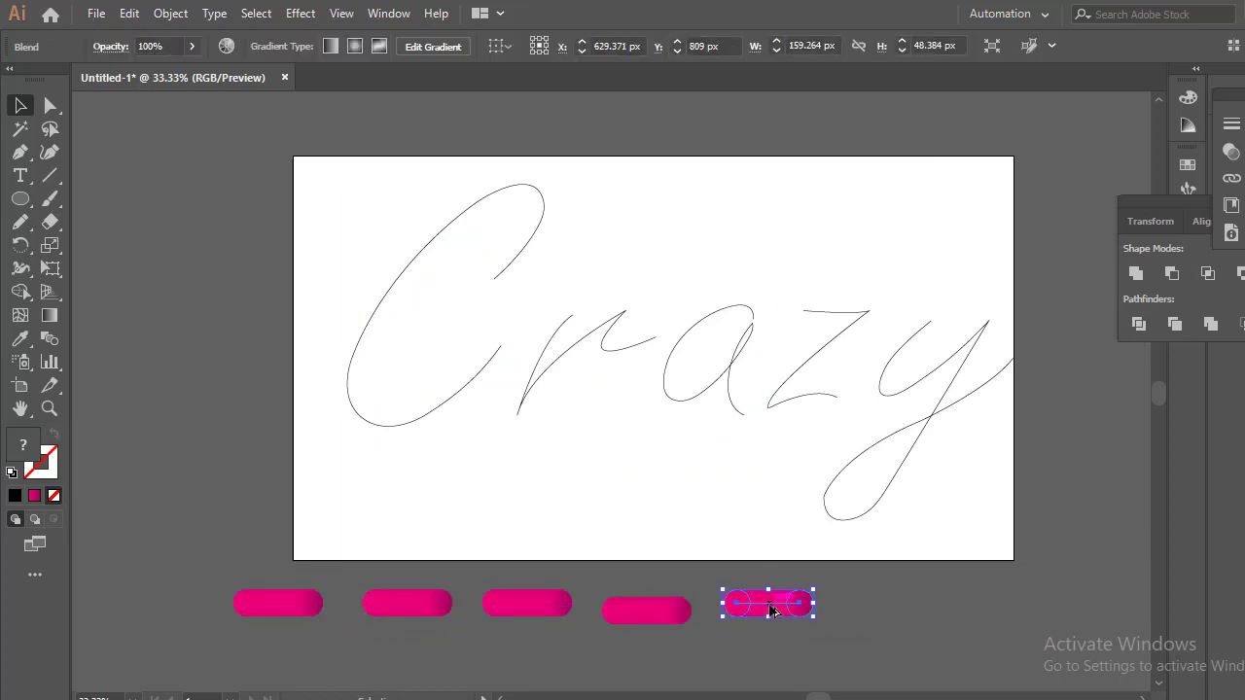
{"action": "left_click", "coordinate": [740, 649]}
- Replace the spine of the first pink blend with the traced C path
{"action": "mouse_move", "coordinate": [243, 614]}
{"action": "left_mouse_down"}
{"action": "mouse_move", "coordinate": [370, 507]}
{"action": "mouse_move", "coordinate": [368, 491]}
{"action": "left_mouse_up"}
{"action": "left_click", "coordinate": [384, 325], "text": "shift"}
{"action": "left_click", "coordinate": [170, 14]}
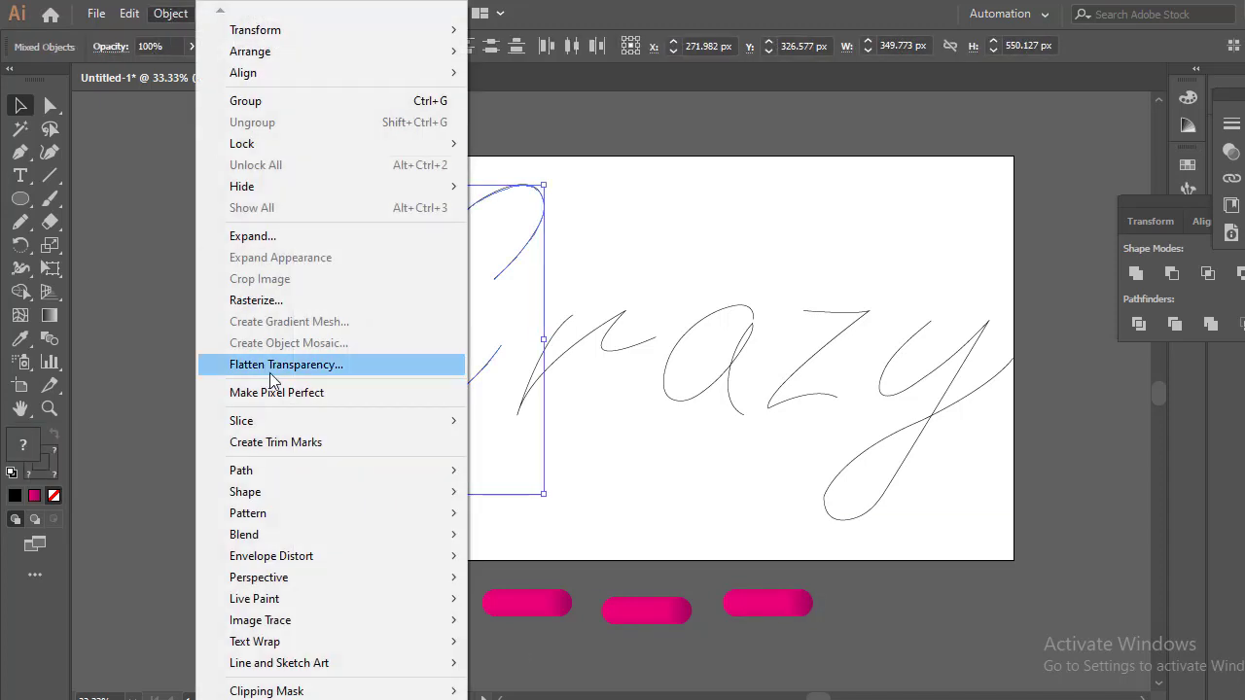
{"action": "mouse_move", "coordinate": [322, 536]}
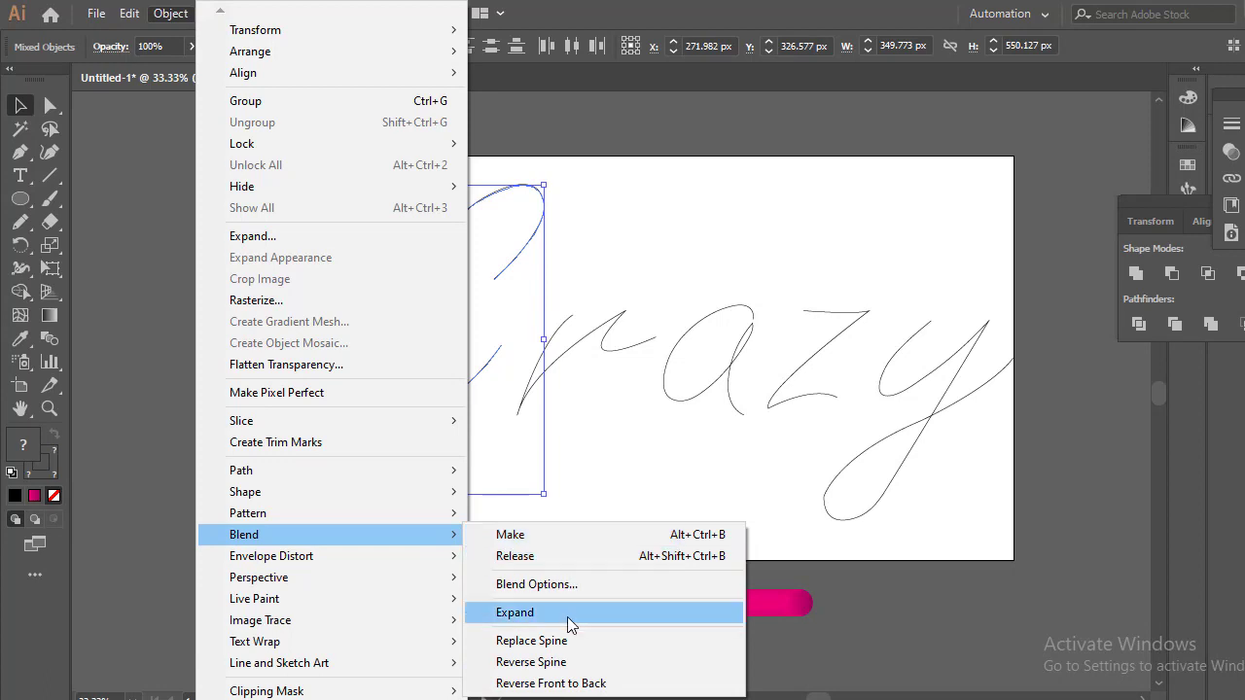
{"action": "left_click", "coordinate": [570, 638]}
{"action": "left_click", "coordinate": [543, 516]}
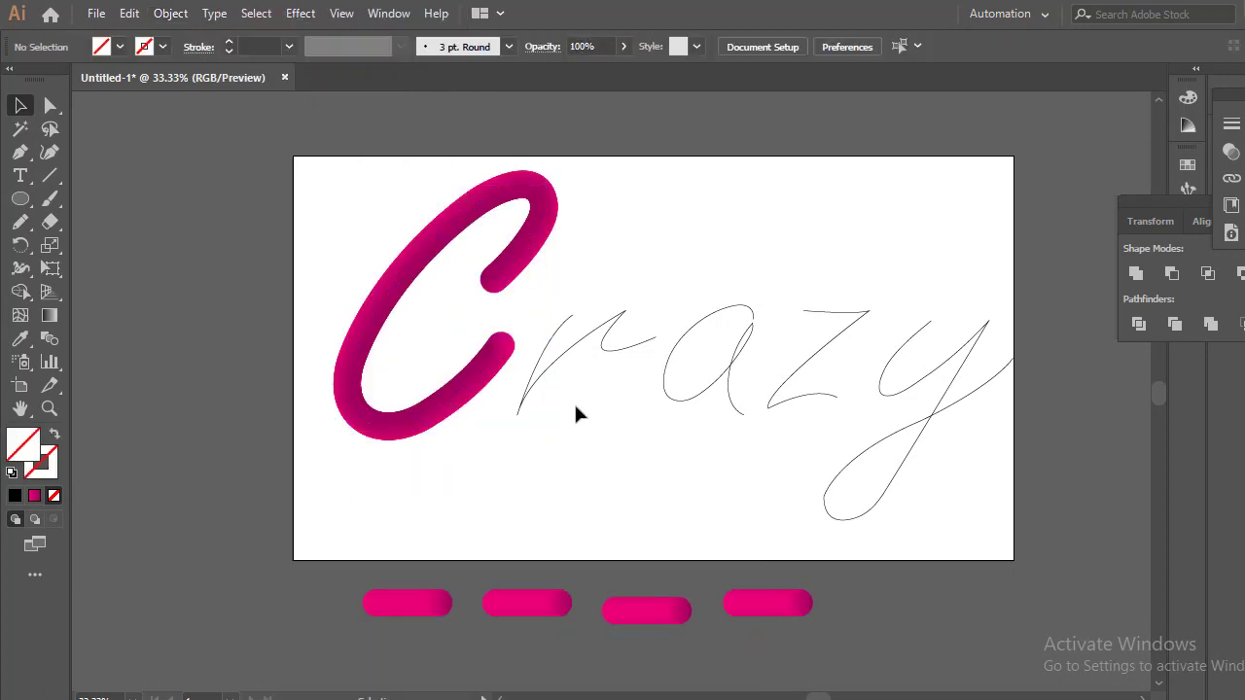
- Replace the spine of the next pink blend with the traced r path
{"action": "left_click", "coordinate": [538, 387]}
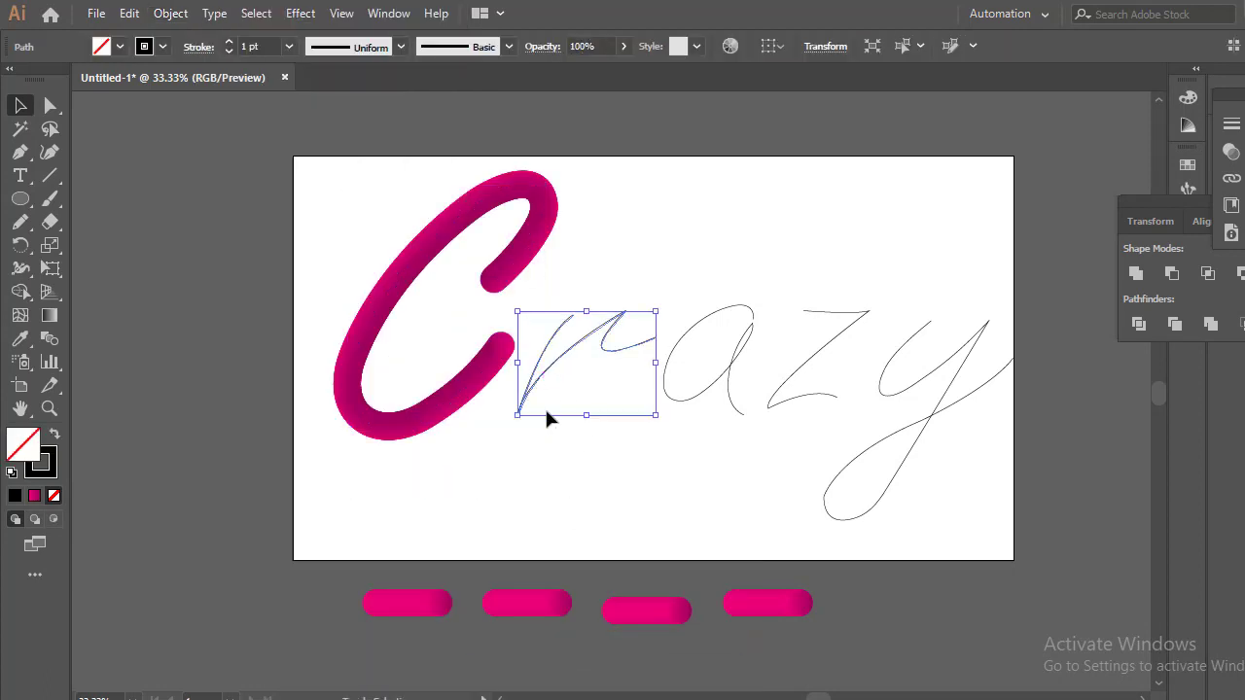
{"action": "left_click", "coordinate": [434, 606], "text": "shift"}
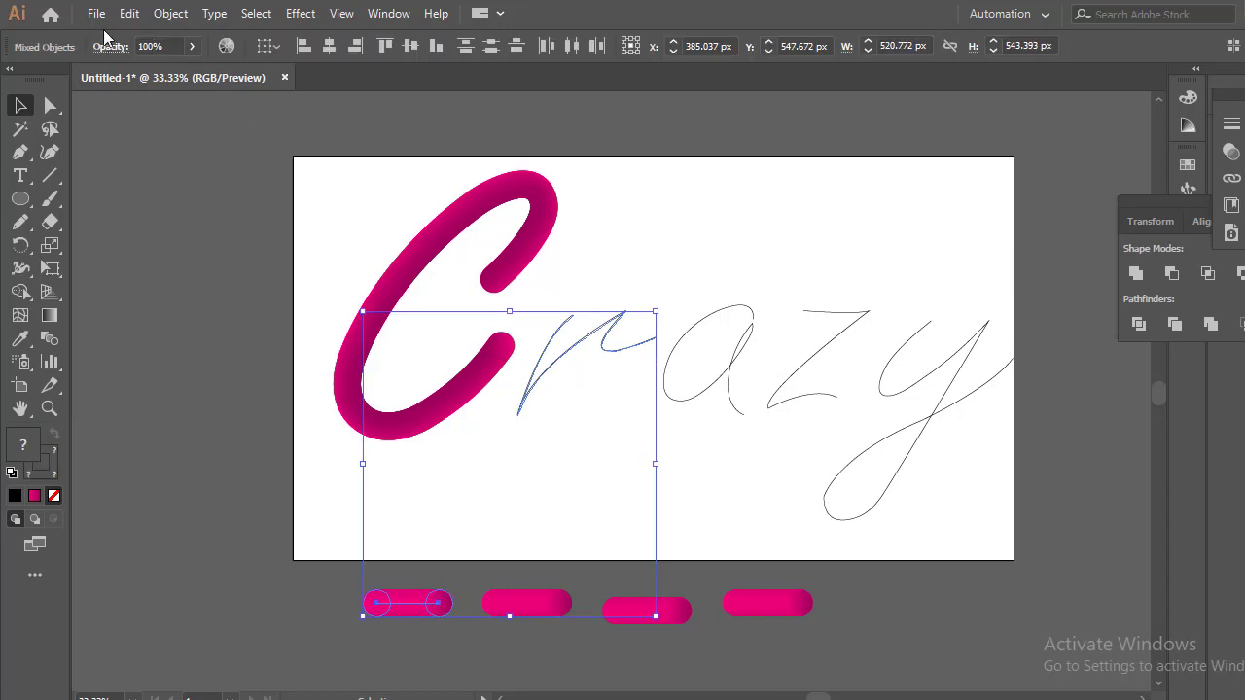
{"action": "left_click", "coordinate": [164, 17]}
{"action": "mouse_move", "coordinate": [292, 537]}
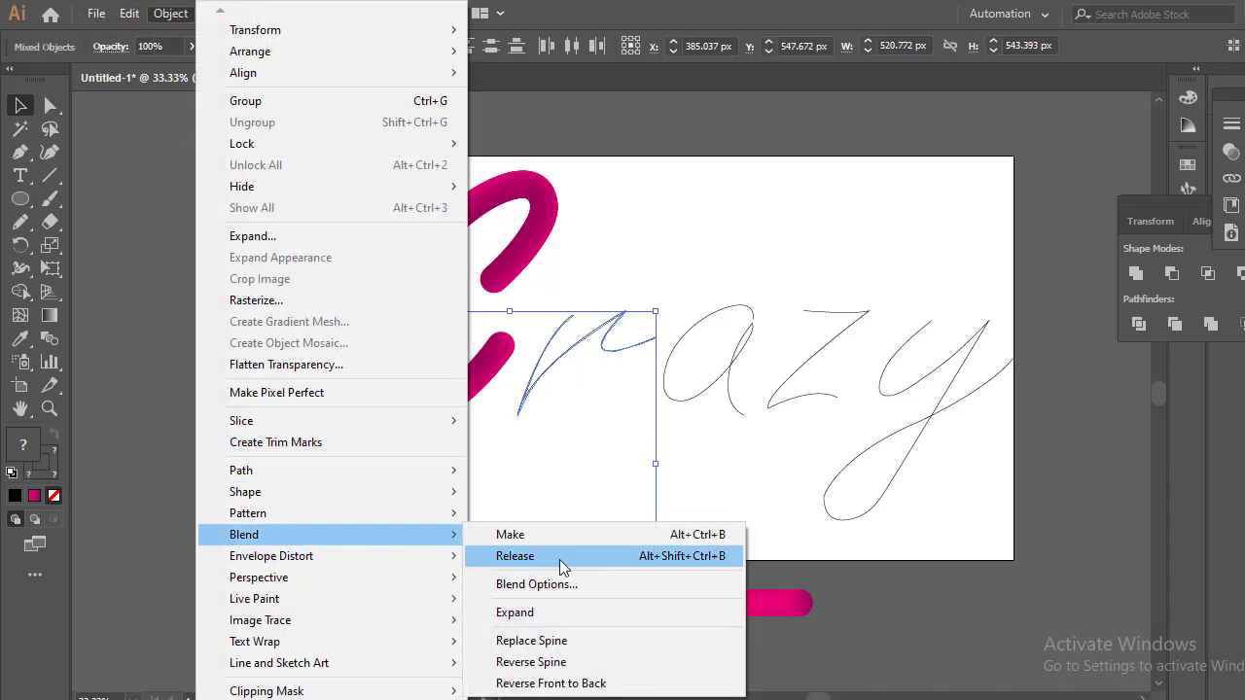
{"action": "left_click", "coordinate": [535, 640]}
{"action": "left_click", "coordinate": [517, 566]}
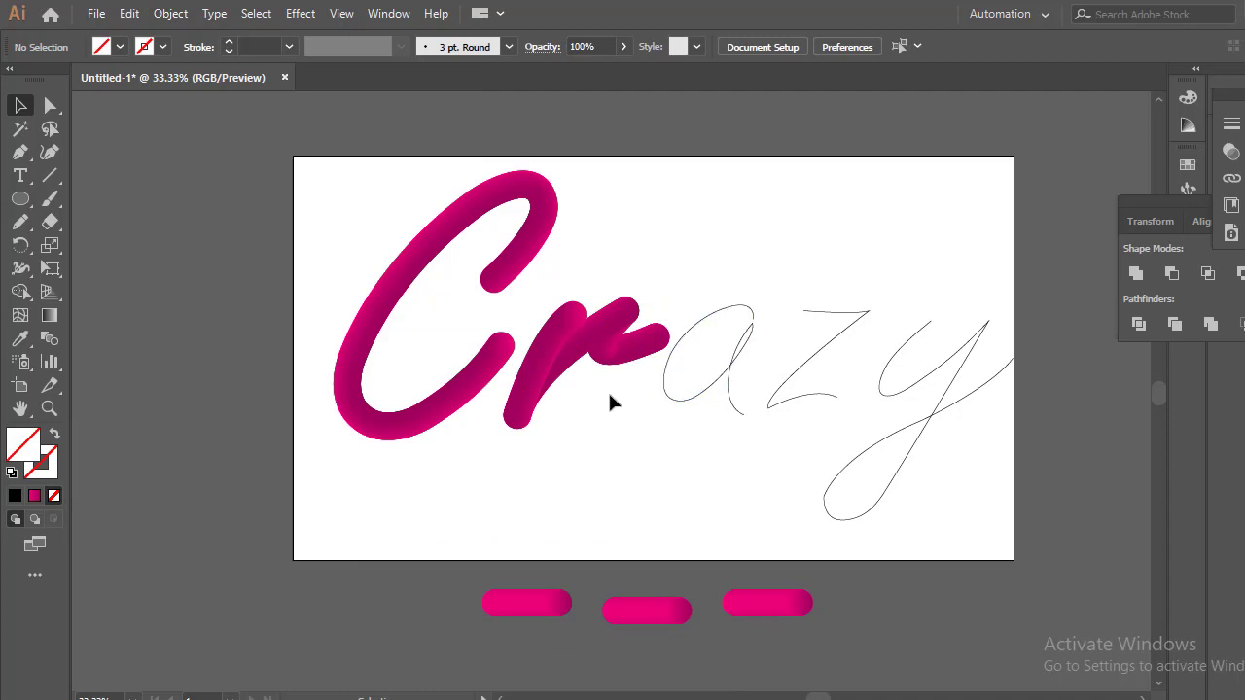
- Replace the spine of another pink blend with the traced path of the letter a
{"action": "left_click", "coordinate": [681, 403]}
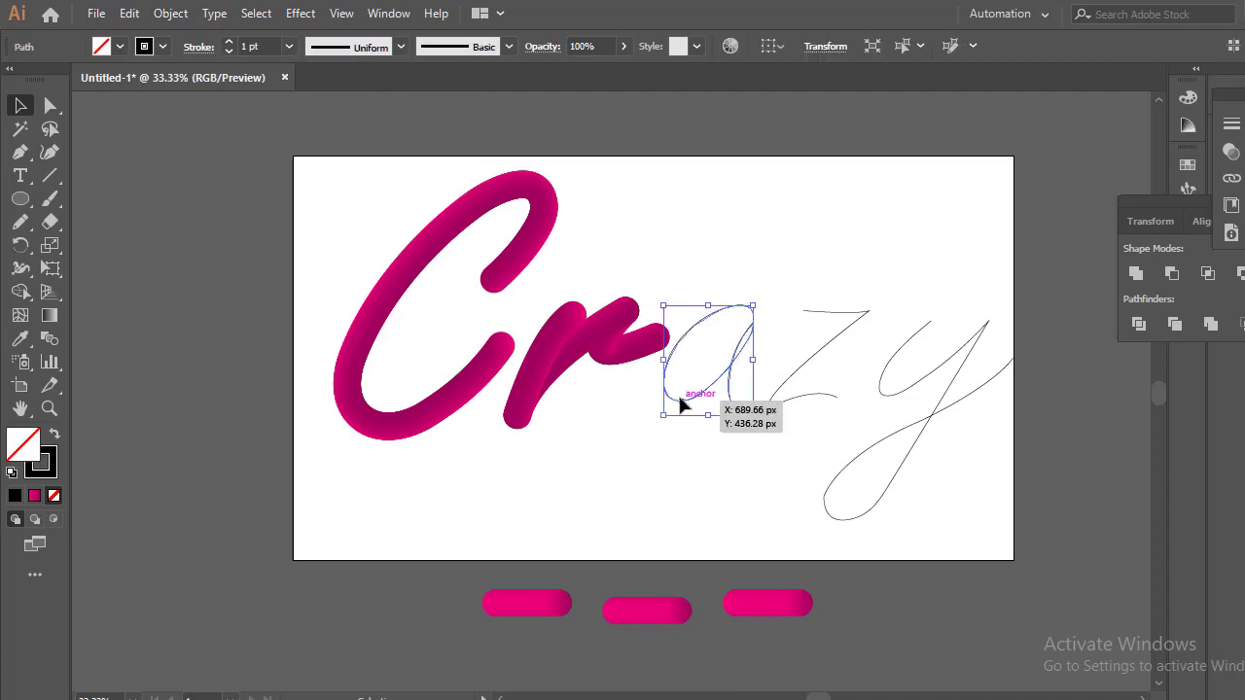
{"action": "left_click", "coordinate": [542, 598], "text": "shift"}
{"action": "left_click", "coordinate": [170, 12]}
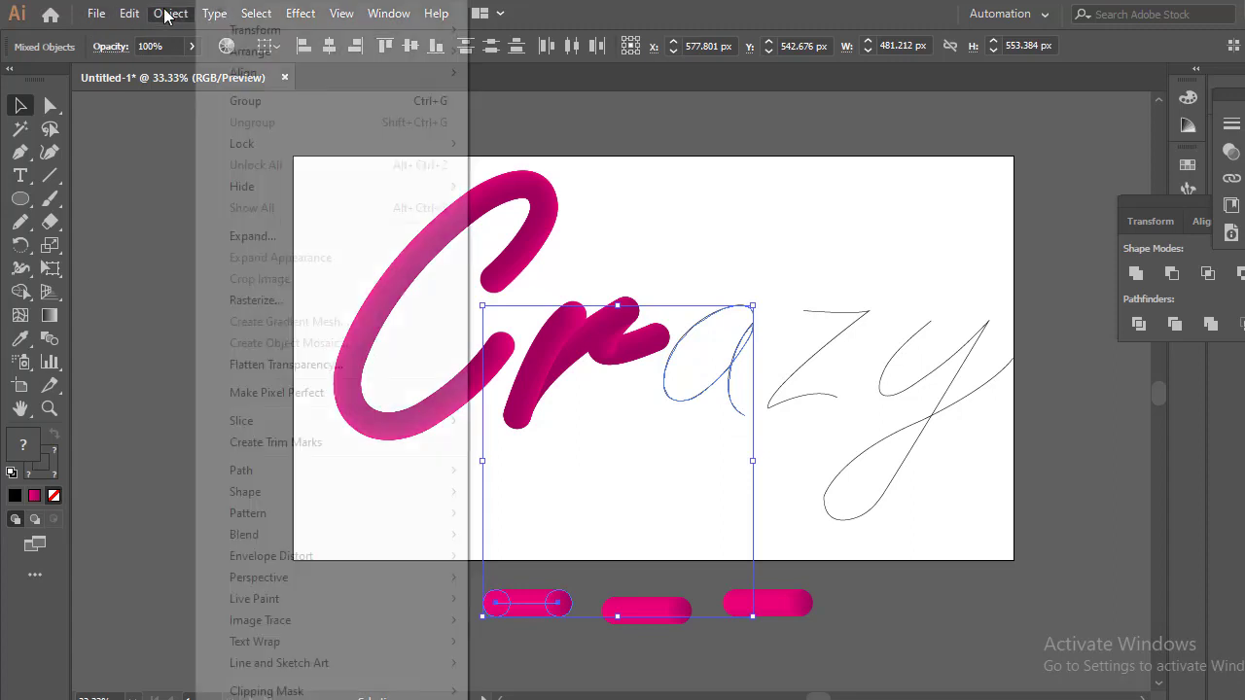
{"action": "mouse_move", "coordinate": [298, 536]}
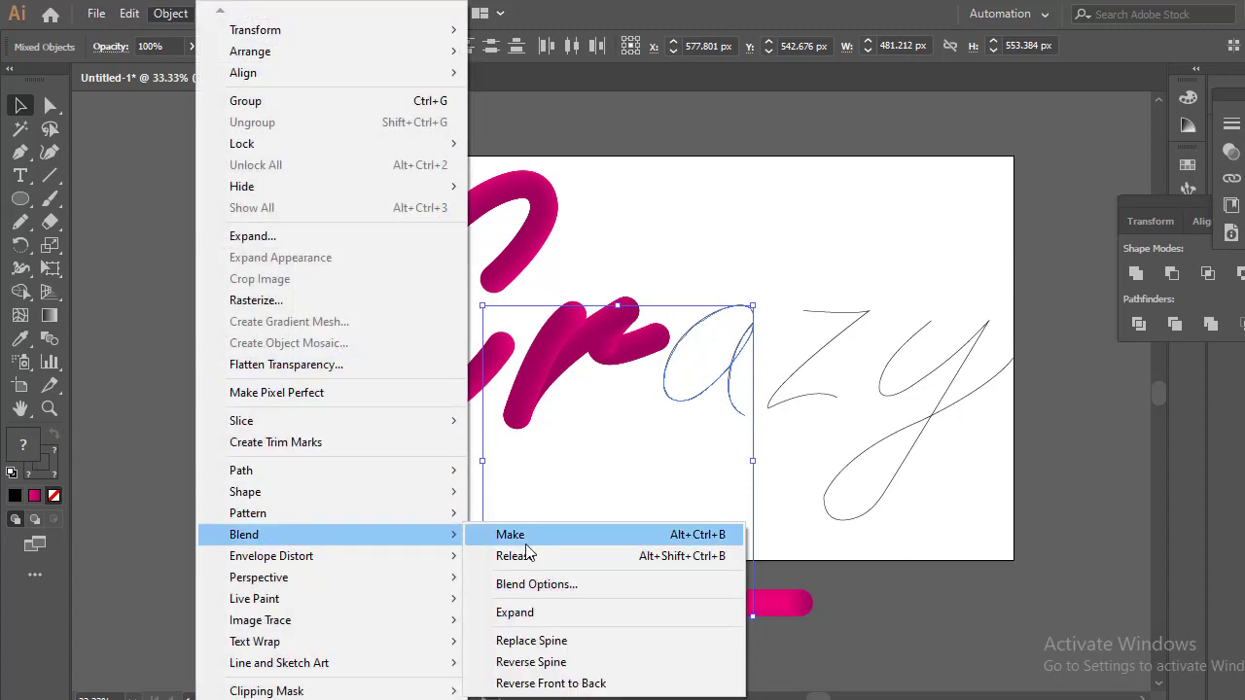
{"action": "left_click", "coordinate": [531, 641]}
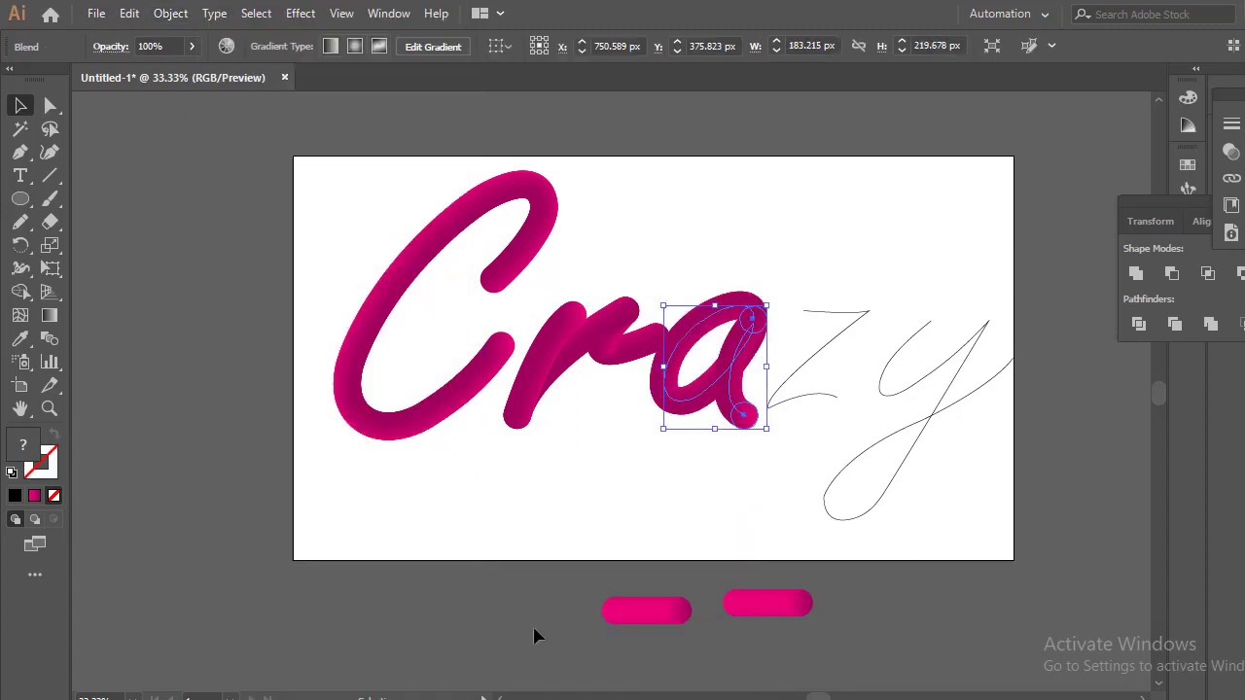
- Use the traced z path as the replacement spine for one of the two remaining pink blends
{"action": "left_click", "coordinate": [649, 613], "text": "shift"}
{"action": "left_click", "coordinate": [170, 13]}
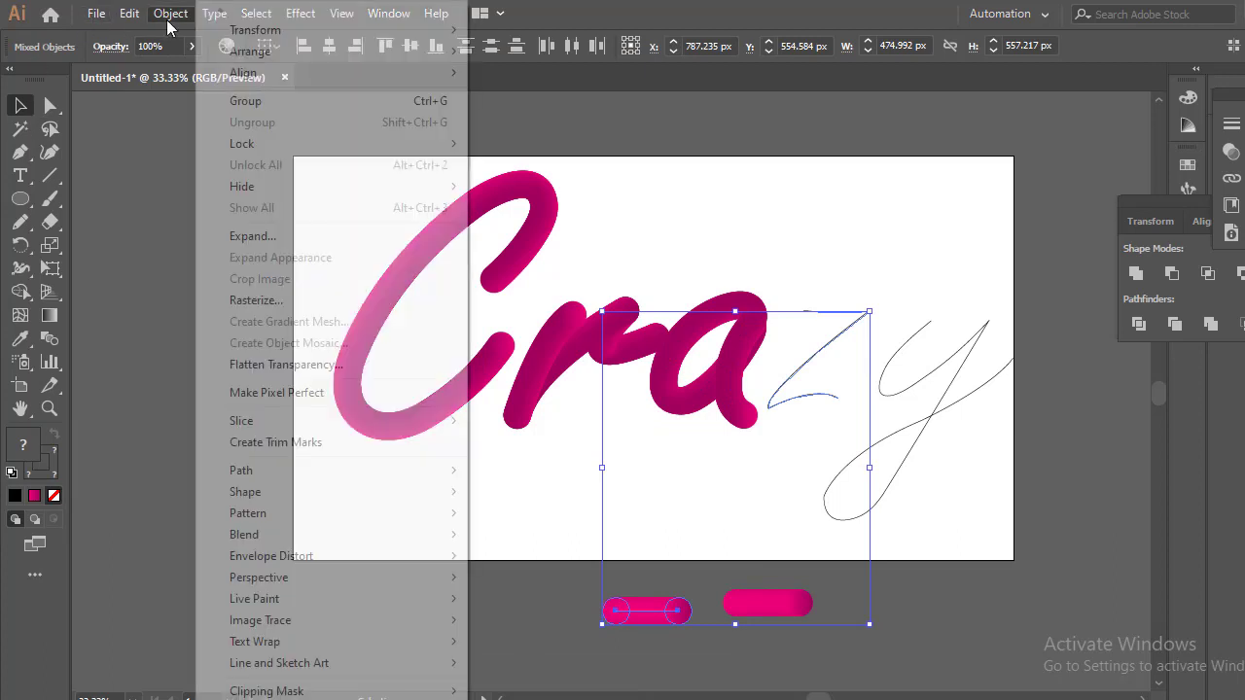
{"action": "mouse_move", "coordinate": [341, 544]}
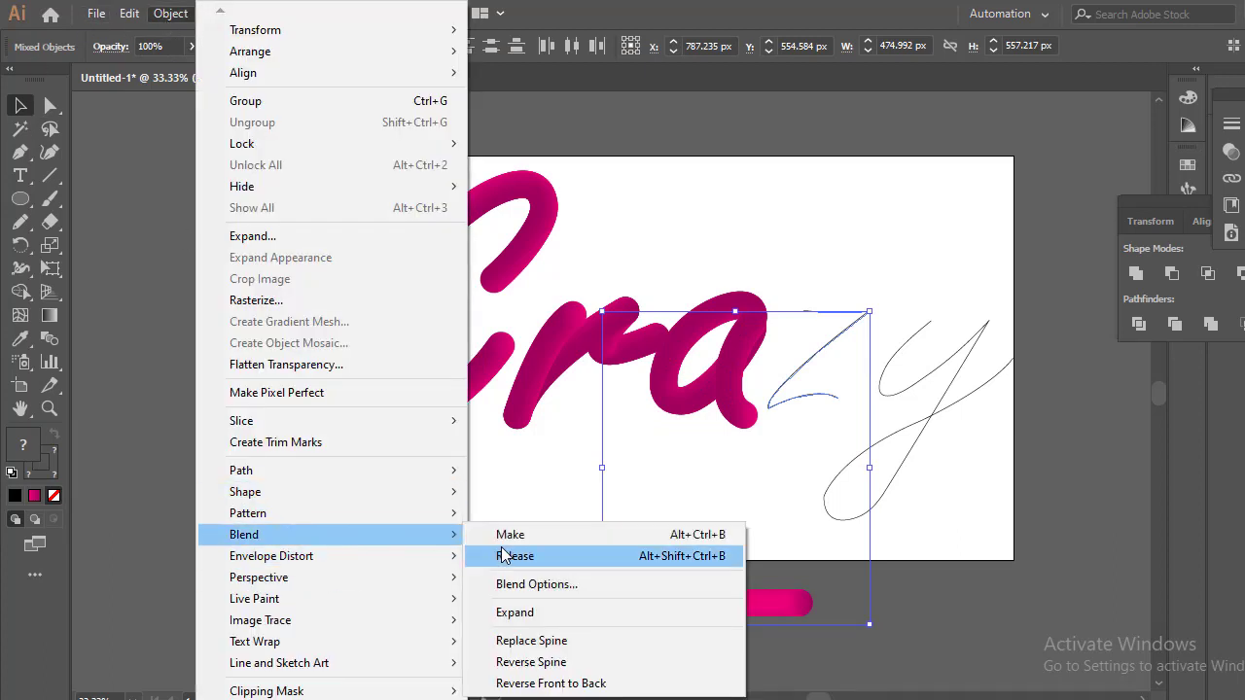
{"action": "left_click", "coordinate": [531, 638]}
{"action": "left_click", "coordinate": [528, 558]}
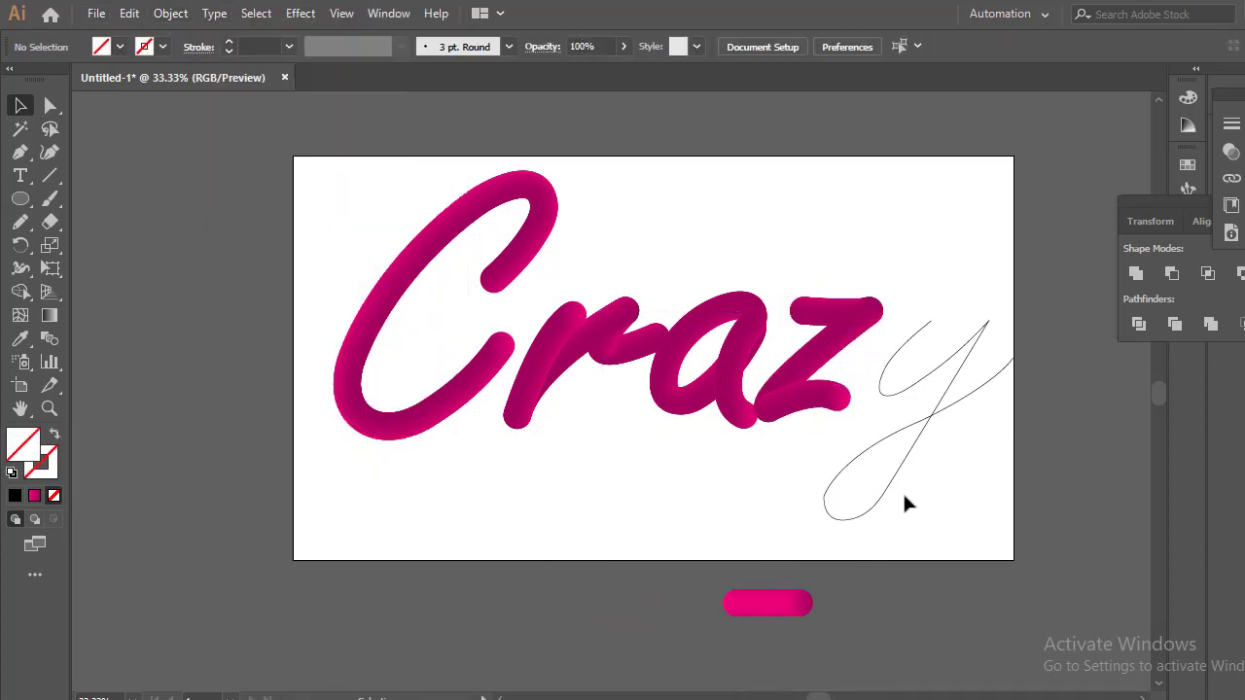
- Replace the last pink blend's spine with the traced y path, and scale the whole blended word down to fit inside the artboard
{"action": "left_click", "coordinate": [905, 430]}
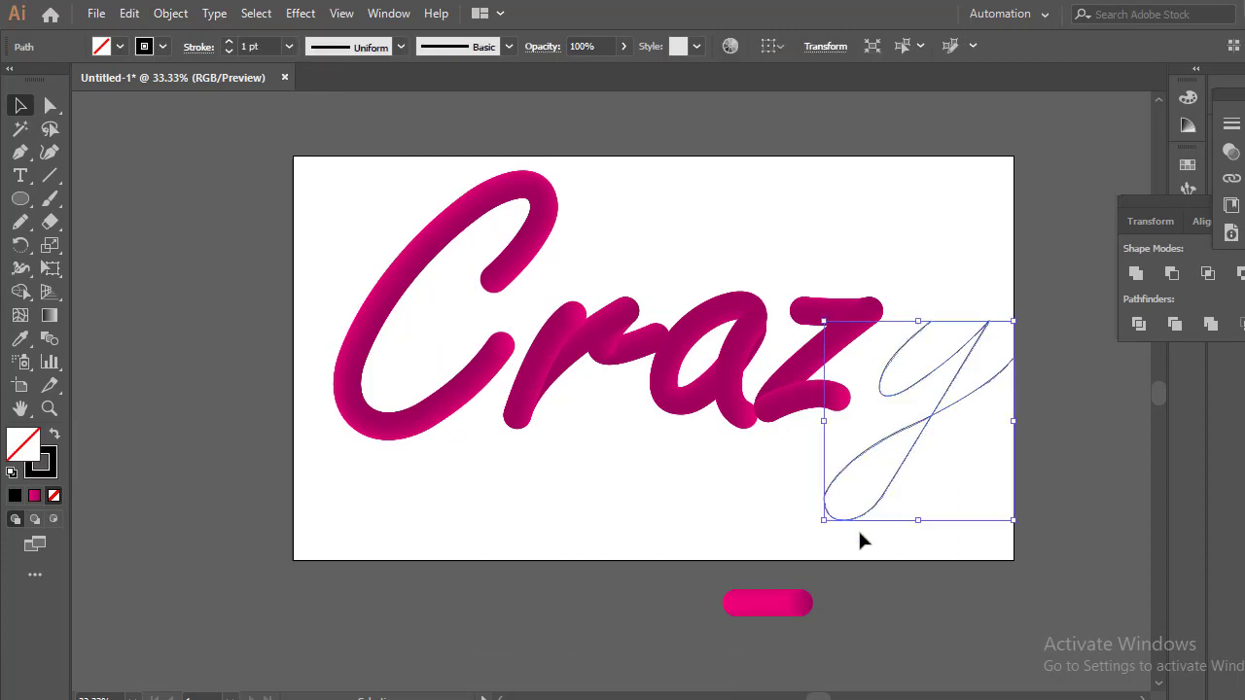
{"action": "left_click", "coordinate": [775, 623], "text": "shift"}
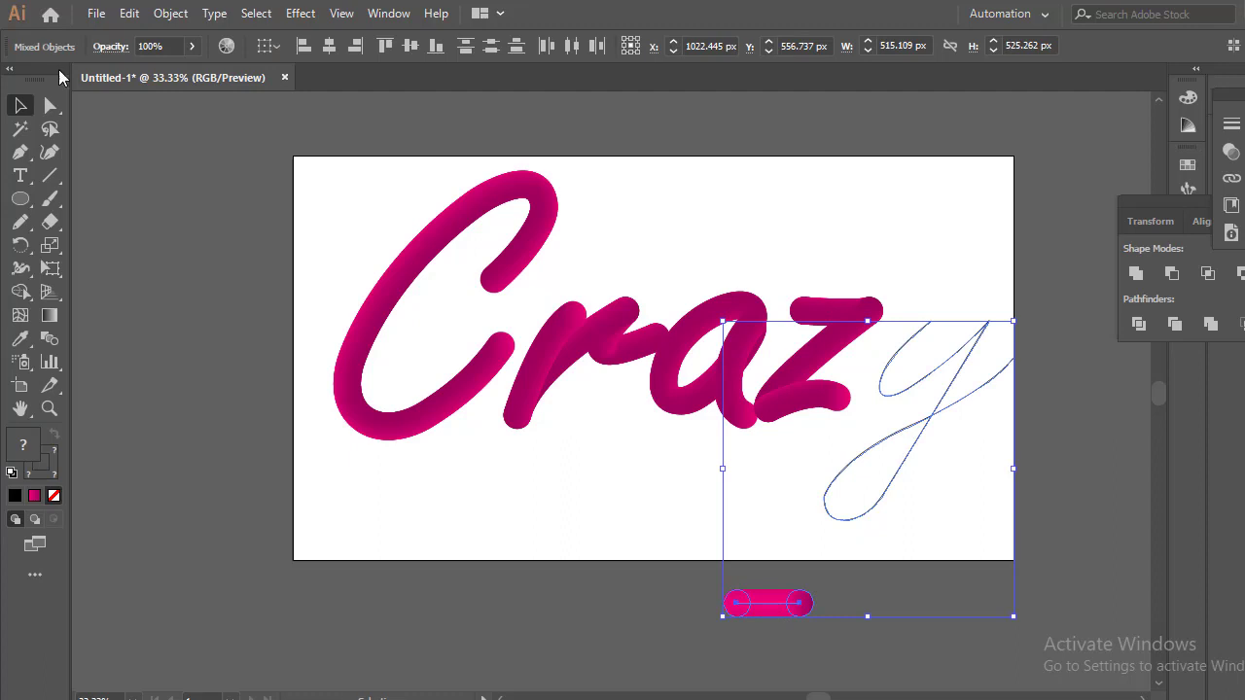
{"action": "left_click", "coordinate": [167, 14]}
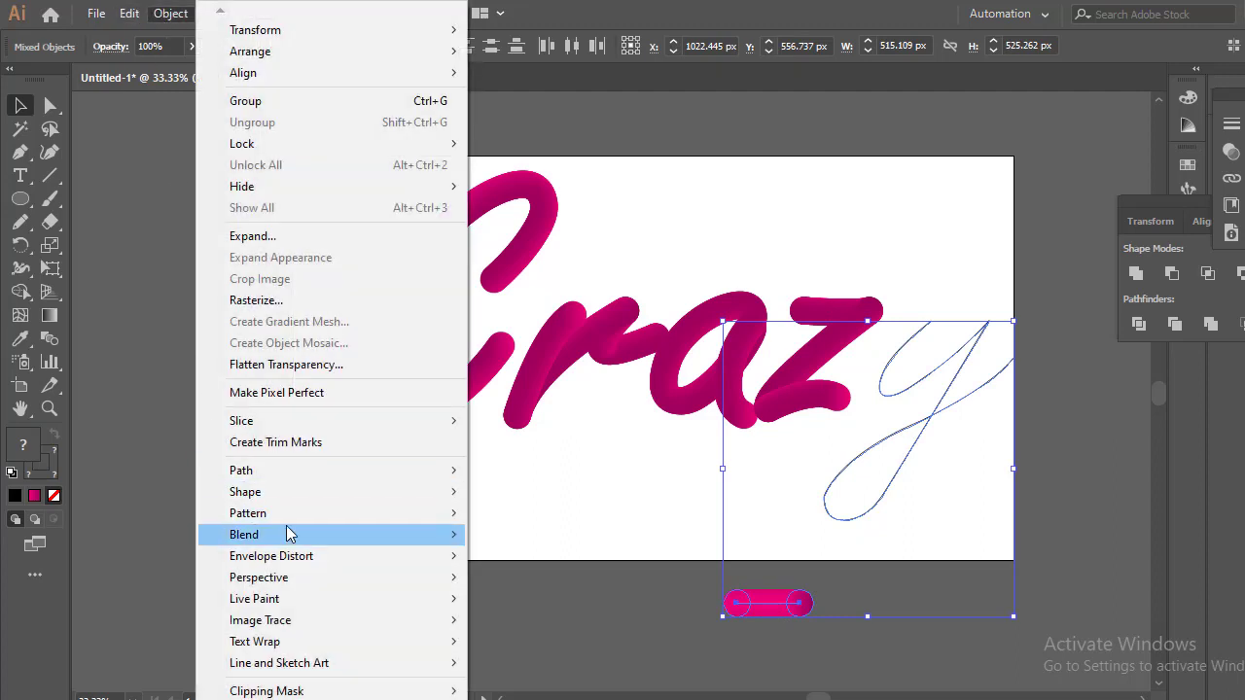
{"action": "mouse_move", "coordinate": [289, 535]}
{"action": "left_click", "coordinate": [529, 639]}
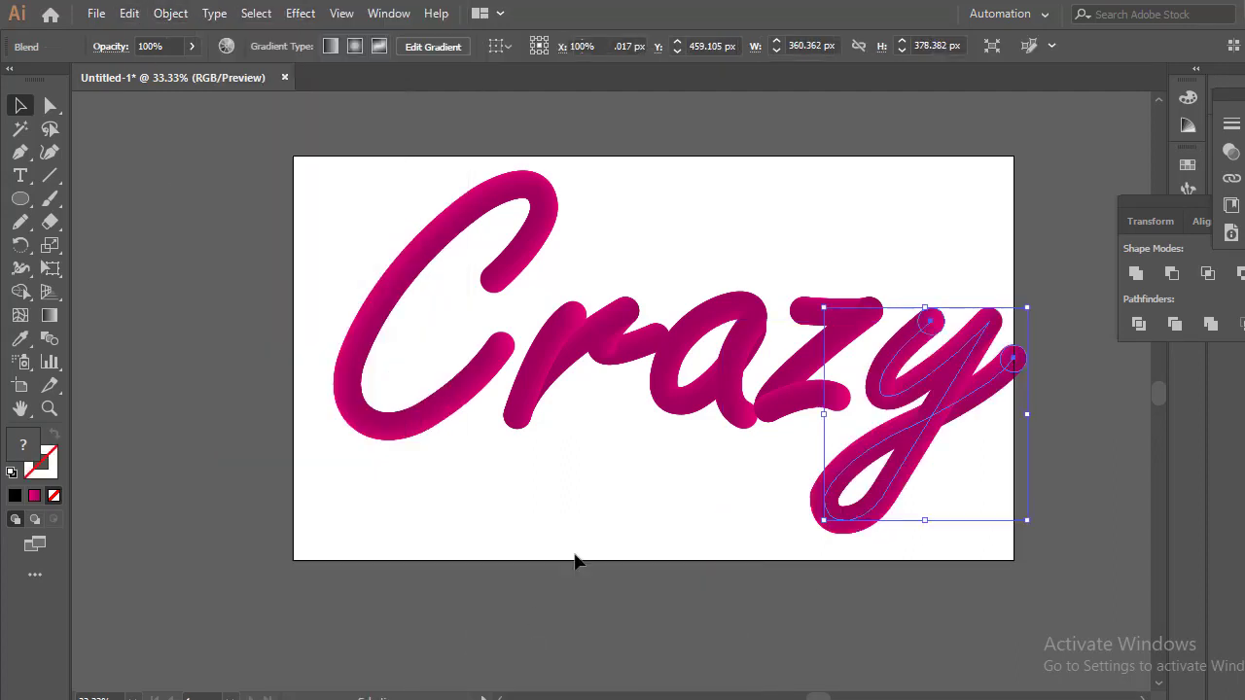
{"action": "left_click", "coordinate": [465, 527]}
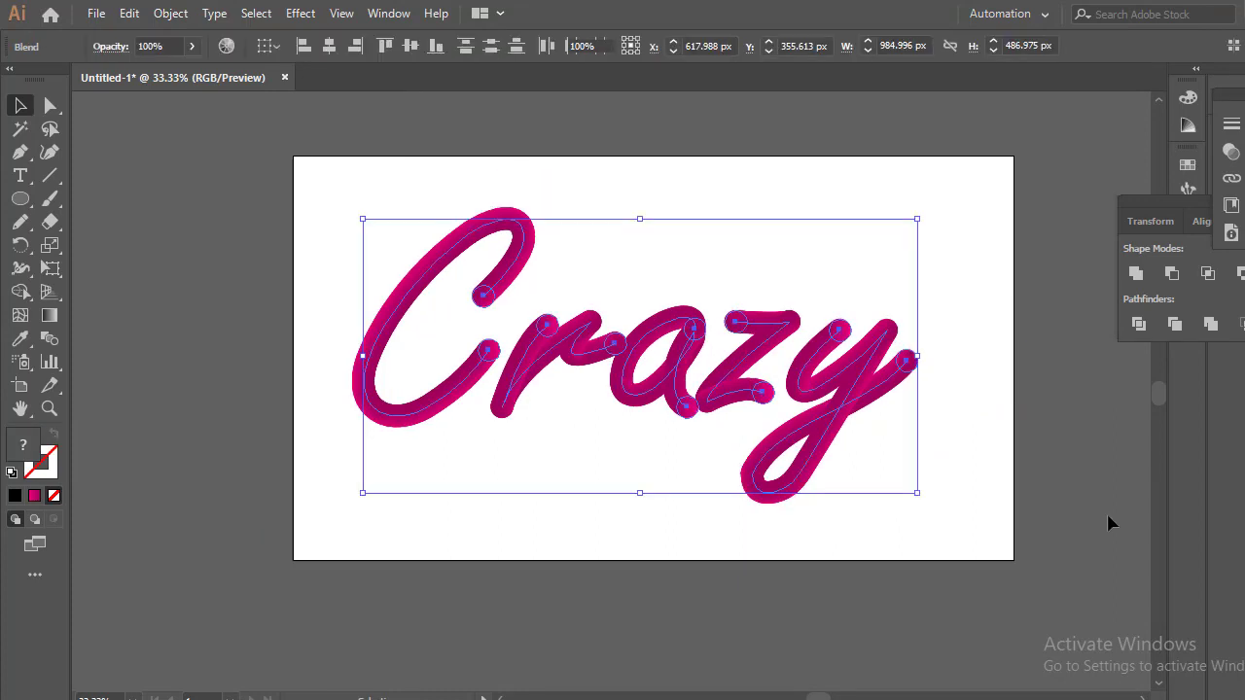
{"action": "left_click", "coordinate": [204, 109]}
- Export the artwork in JPEG format as Untitled-1 with Use Artboards enabled for all artboards
{"action": "left_click", "coordinate": [97, 14]}
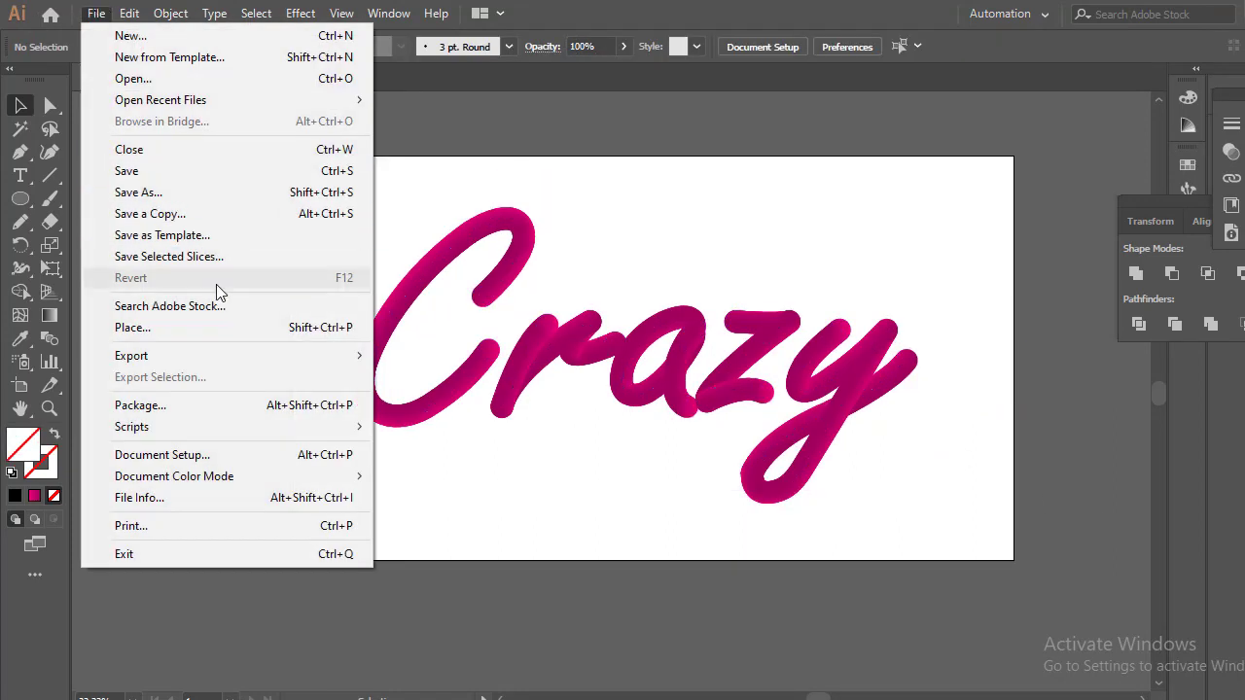
{"action": "mouse_move", "coordinate": [235, 365]}
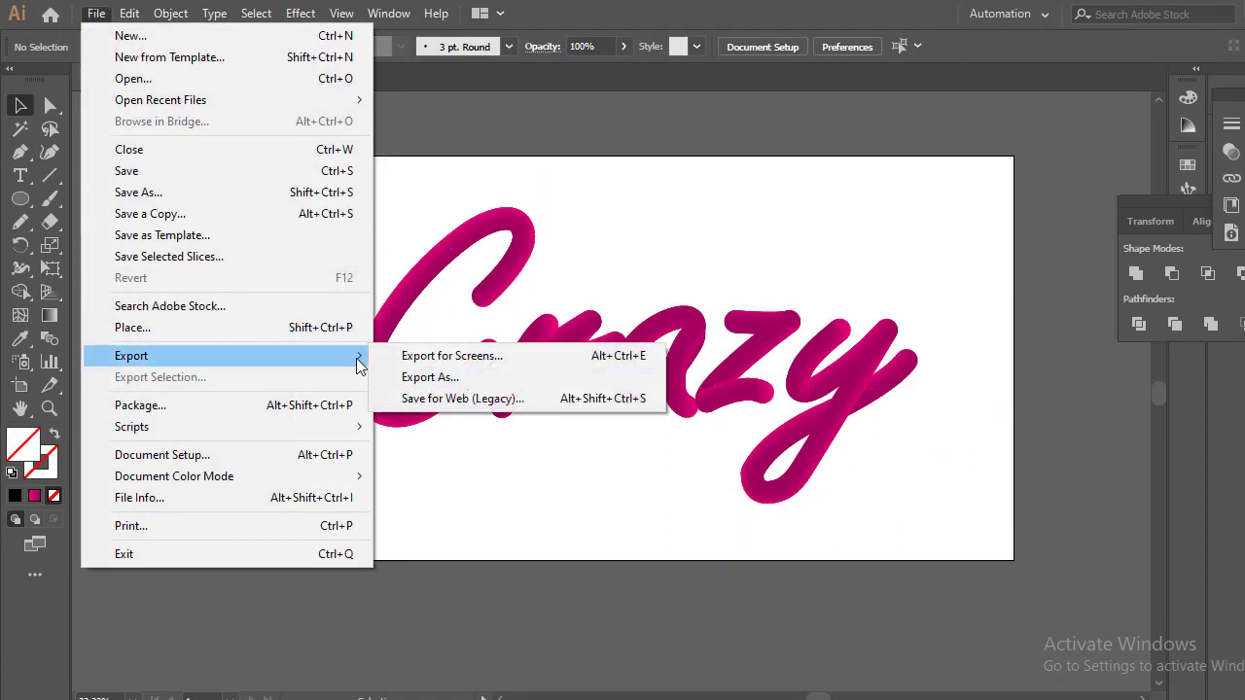
{"action": "left_click", "coordinate": [437, 380]}
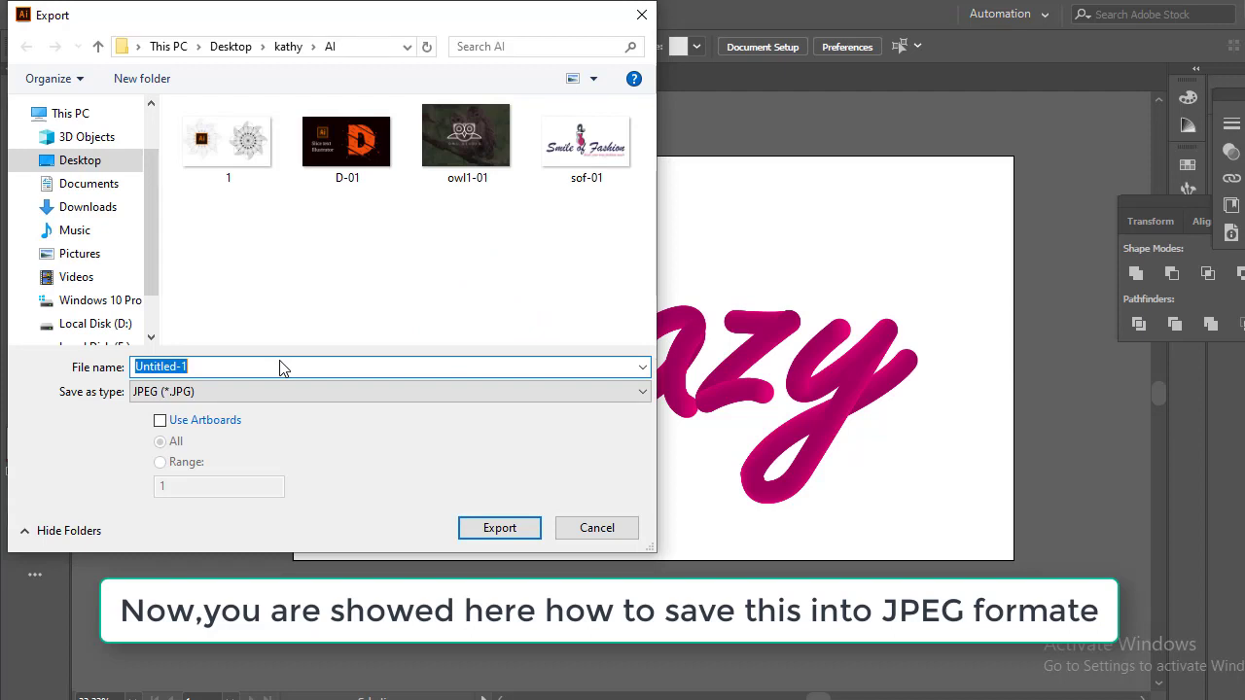
{"action": "left_click", "coordinate": [160, 420]}
{"action": "left_click", "coordinate": [488, 530]}
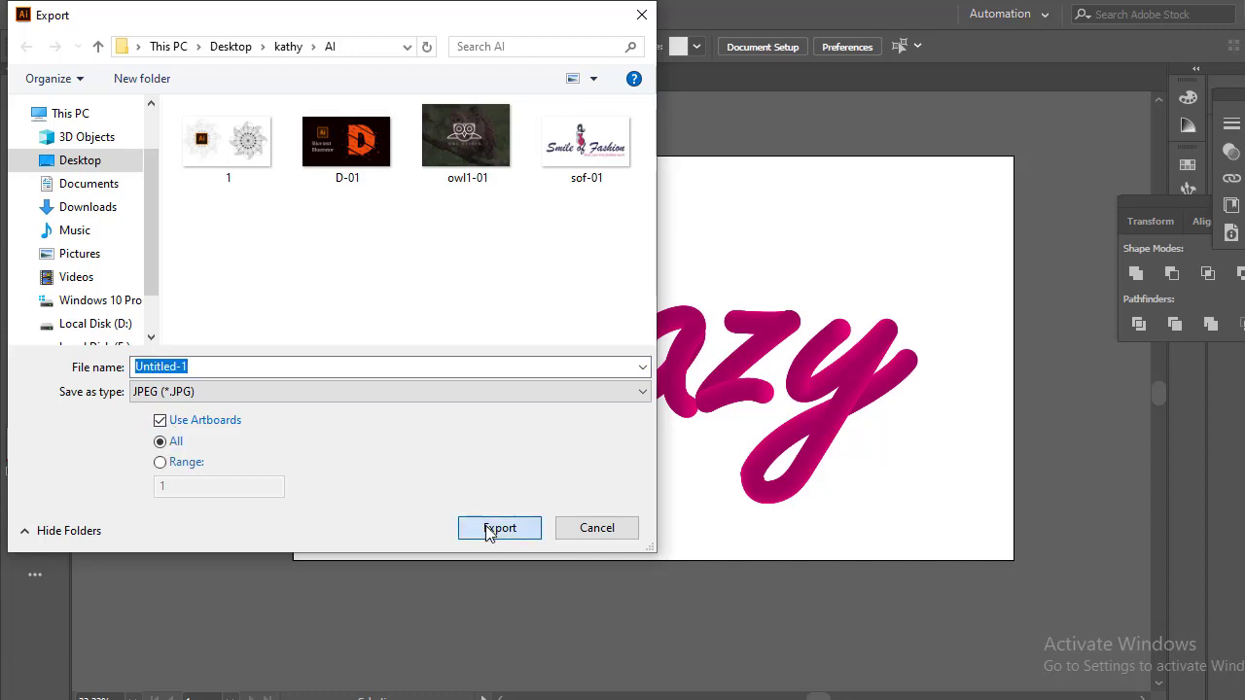